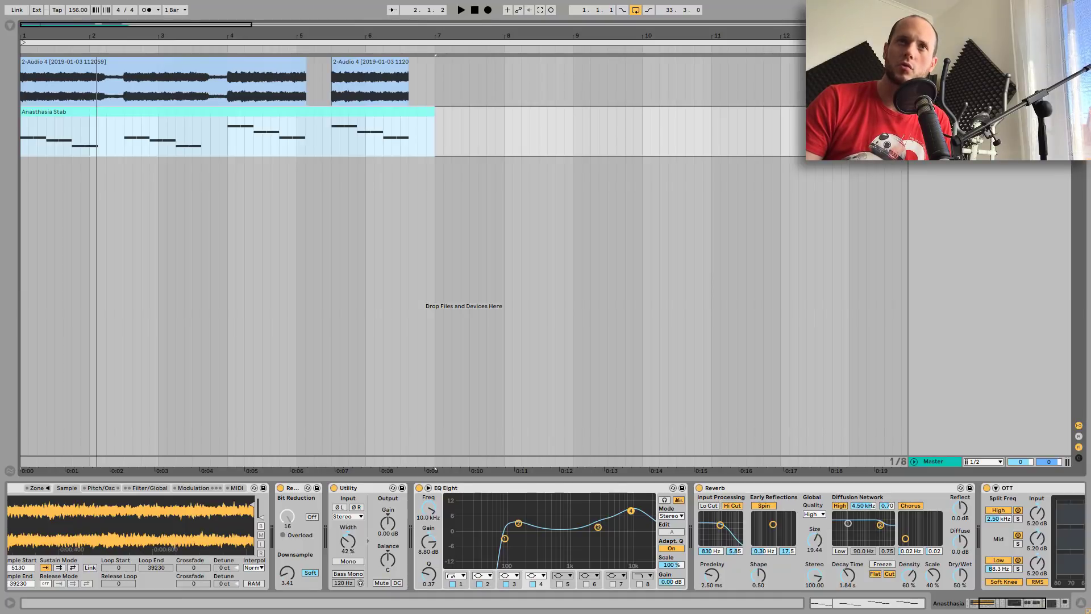
- Switch to the browser, maximize it and listen to the opening of the O Fortuna video before pausing it
key(alt+Tab)
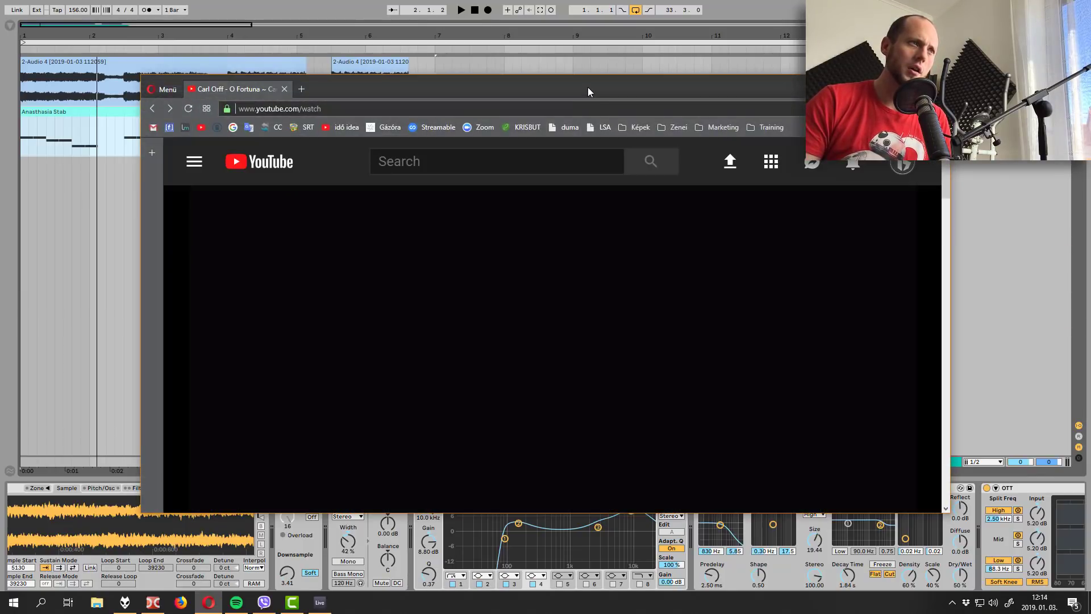
double_click(588, 87)
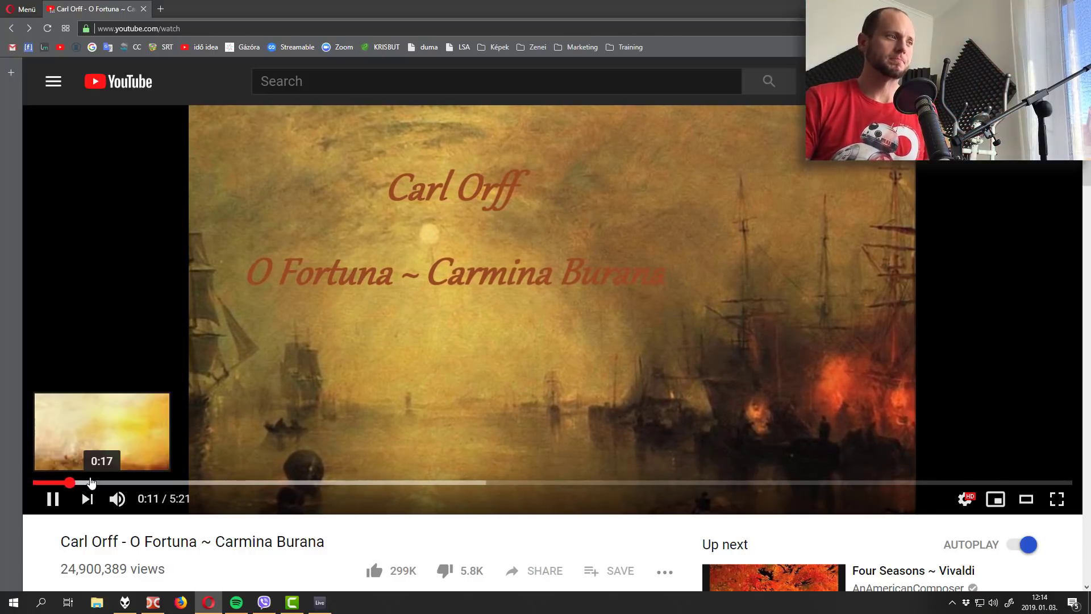
click(354, 314)
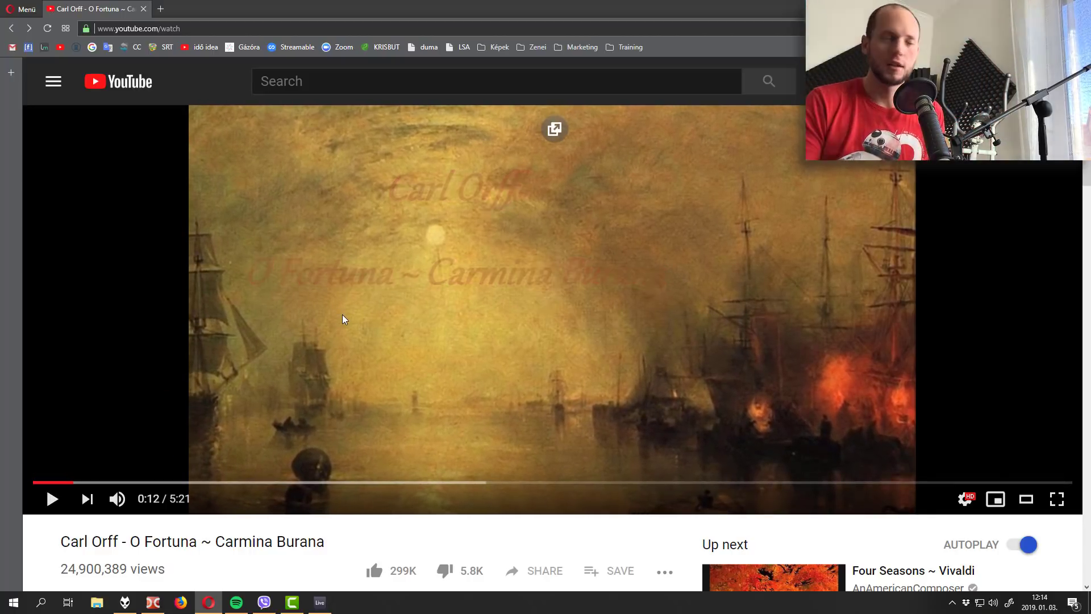
- Look through the Brutal Violent Dubstep course page down to the class curriculum
click(483, 282)
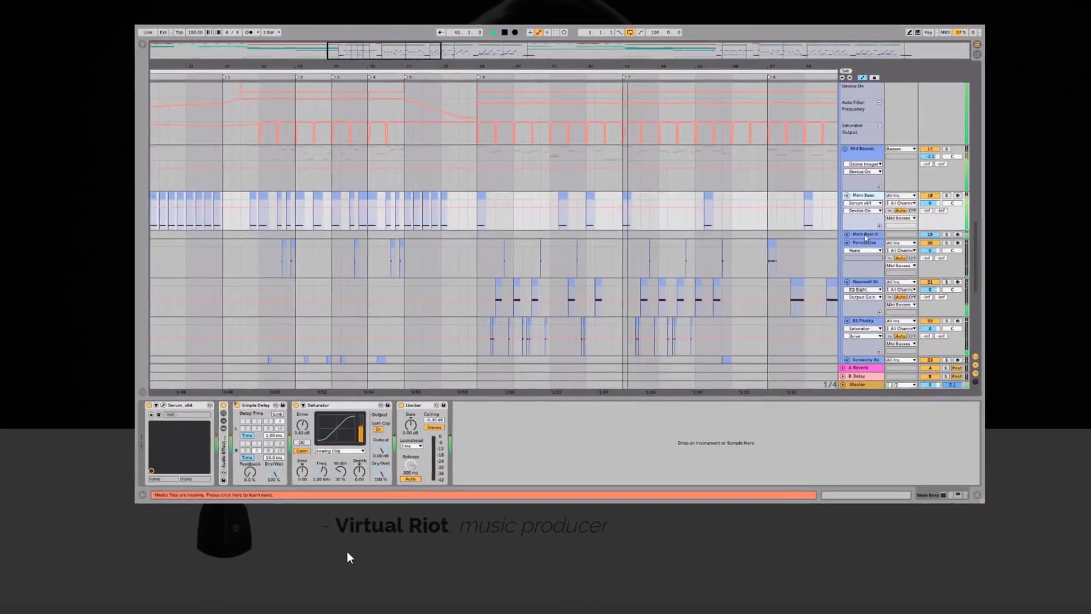
click(347, 551)
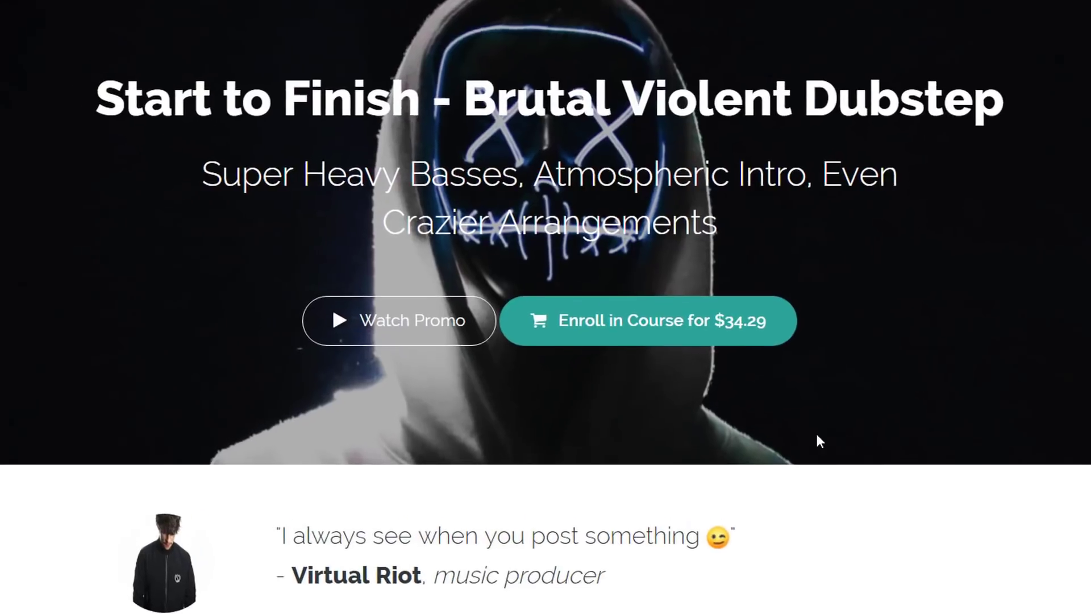
scroll(426, 479, down, 6)
scroll(420, 449, down, 20)
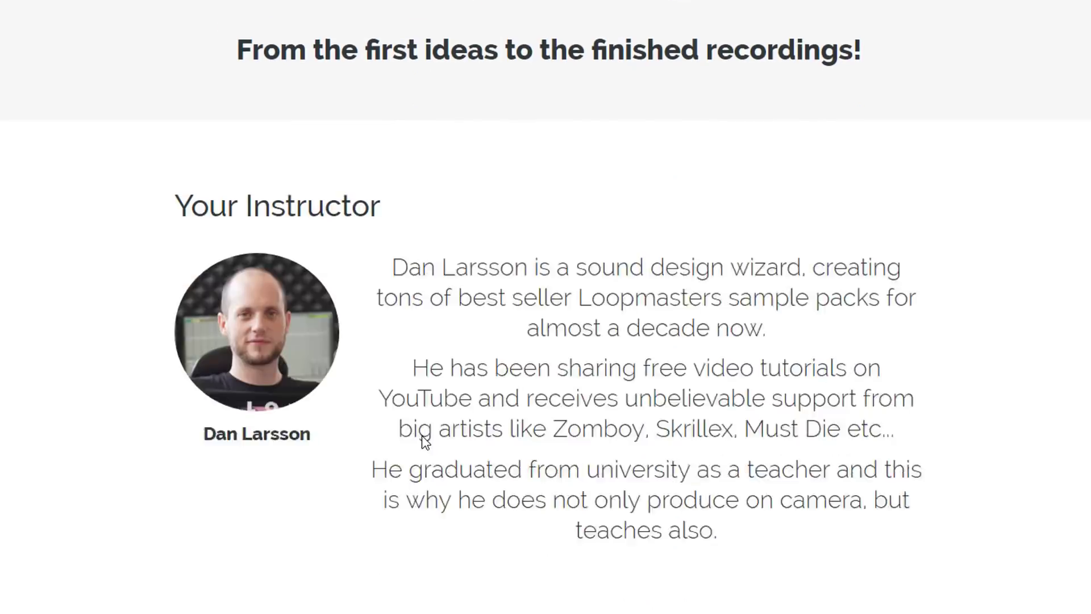
scroll(426, 440, down, 8)
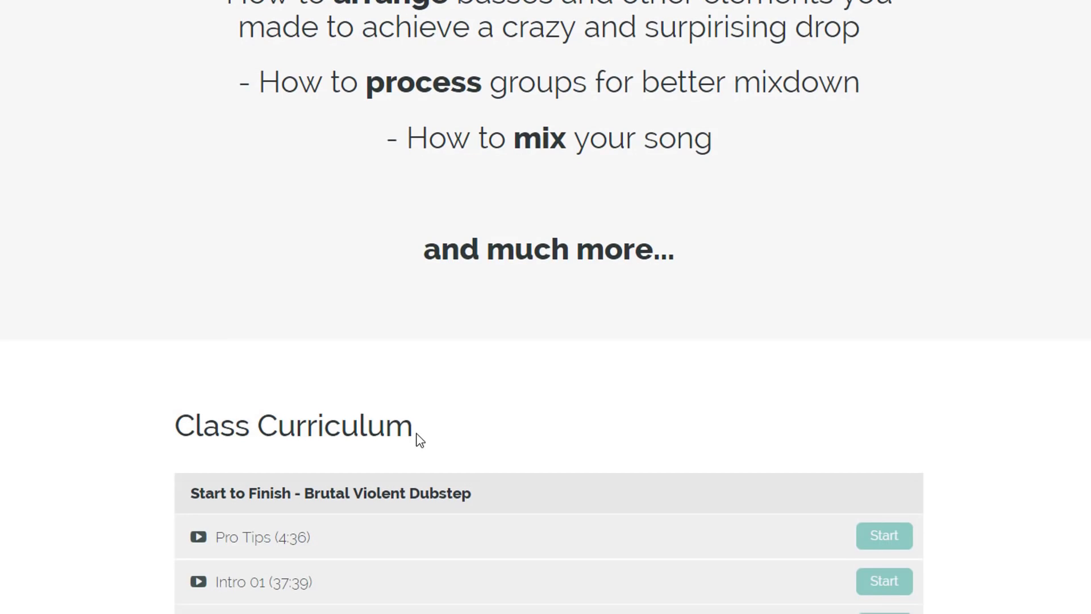
scroll(421, 432, down, 3)
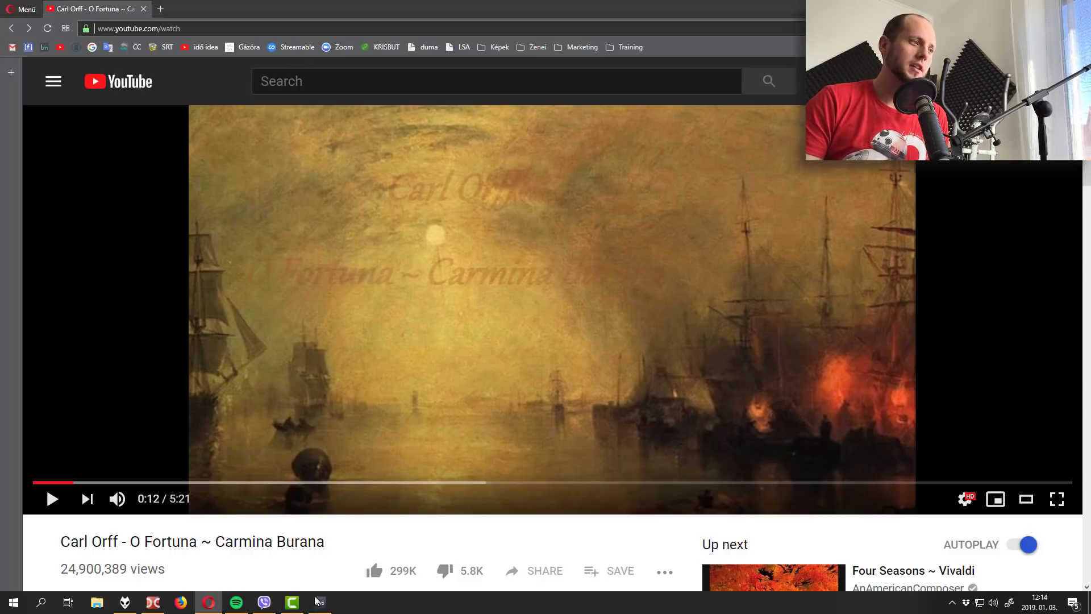
- Return to Ableton Live, place the insert marker at bar 8 of the audio track, and rewind the browser's O Fortuna video to 0:00
click(312, 600)
key(Up)
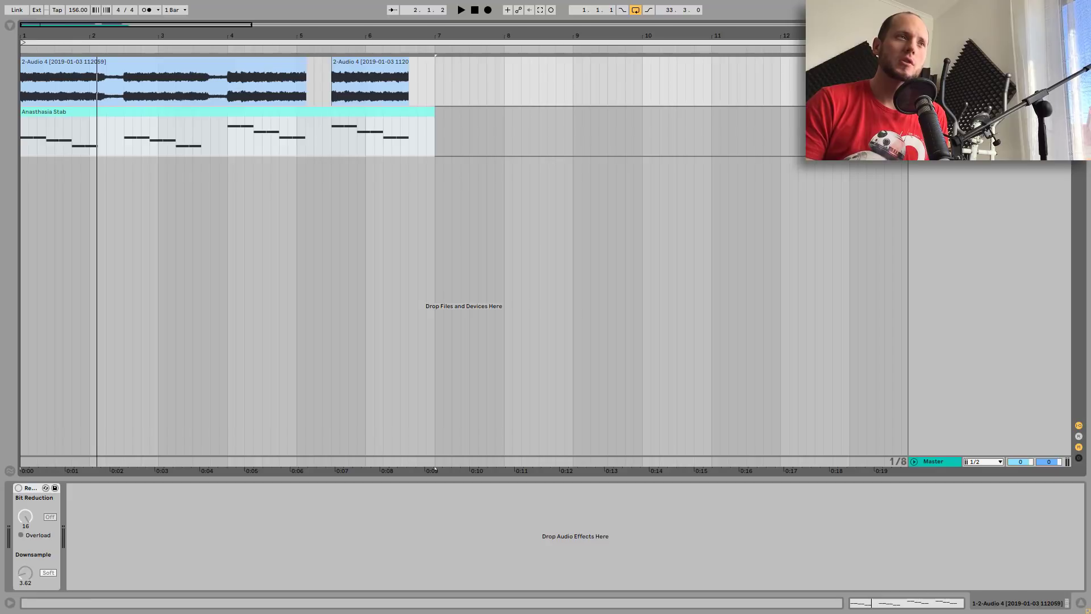
click(507, 75)
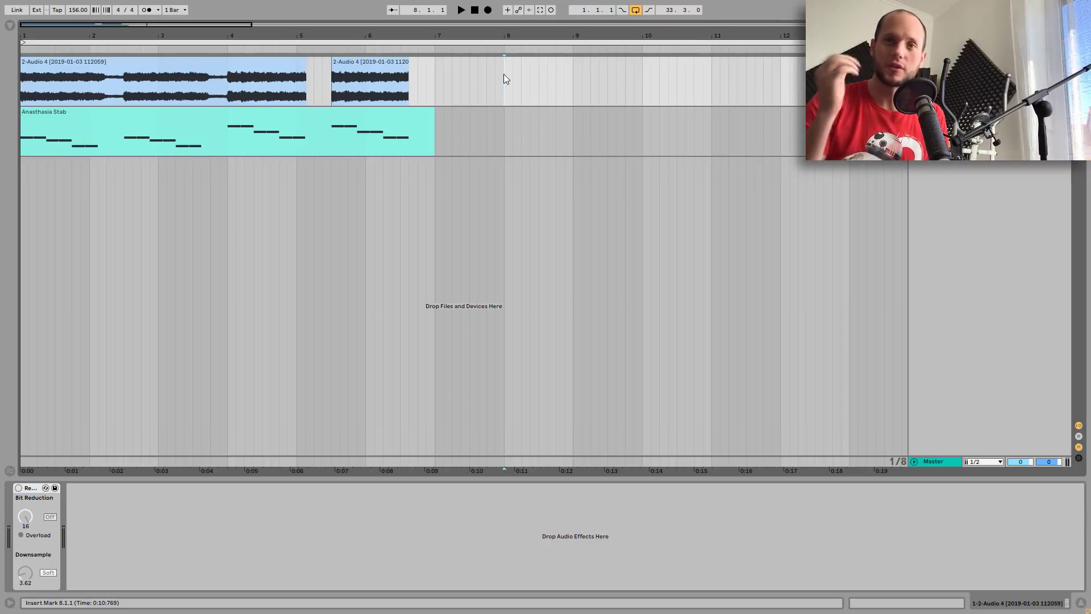
key(alt+Tab)
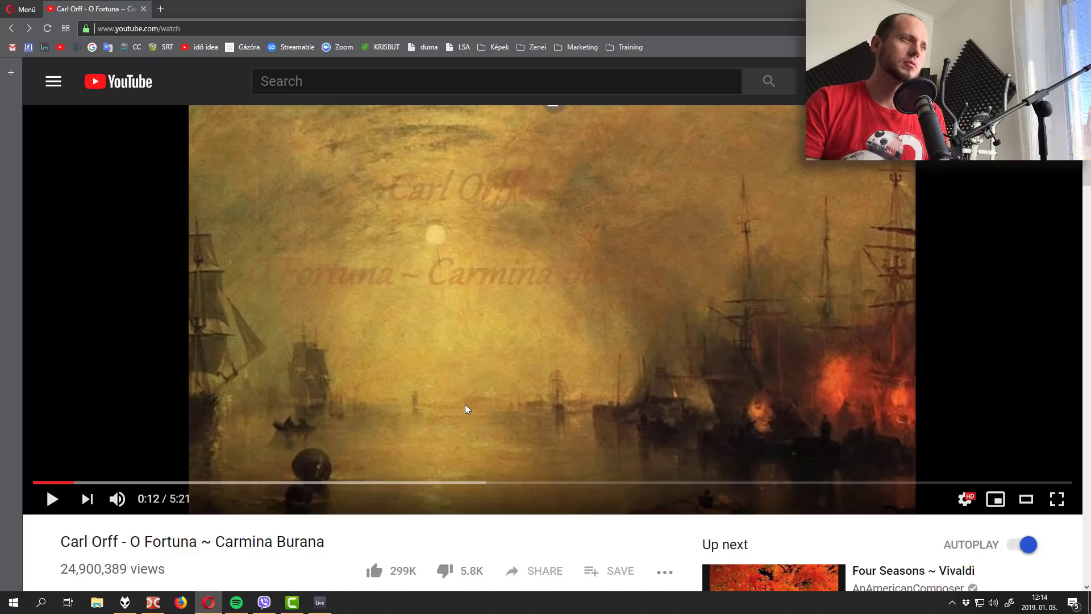
click(33, 483)
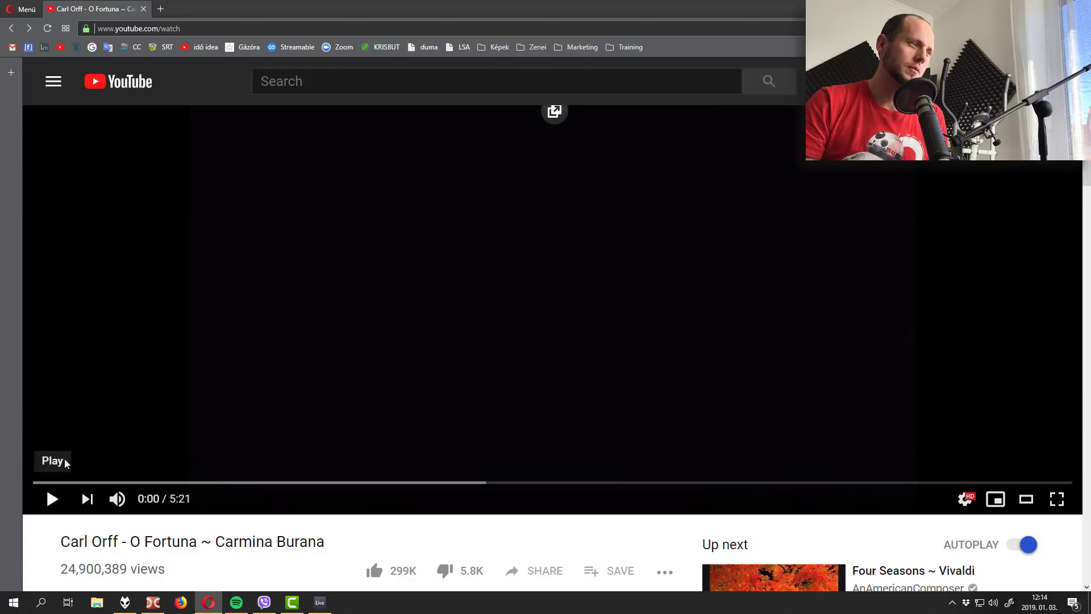
- Record the opening of the playing O Fortuna video onto the audio track, stopping both the recording and the video when done
click(325, 606)
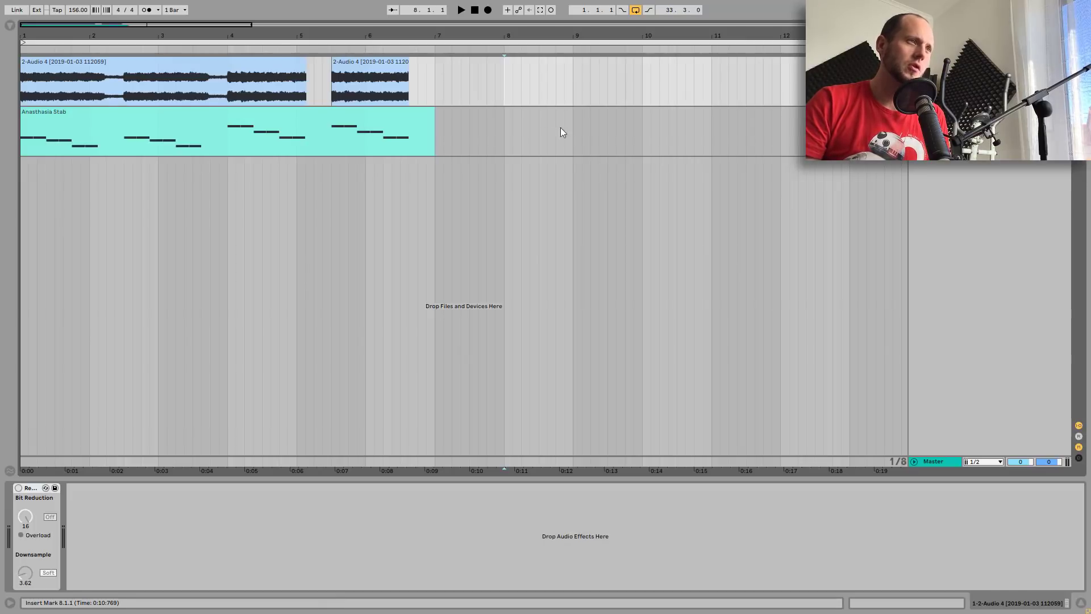
click(487, 10)
key(alt+Tab)
click(513, 163)
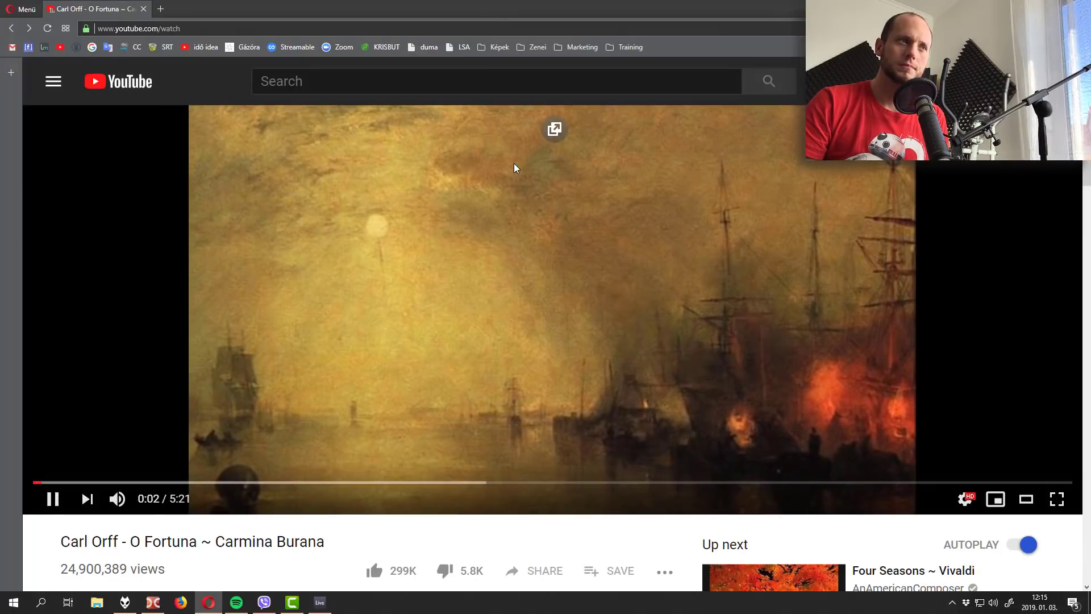
key(alt+Tab)
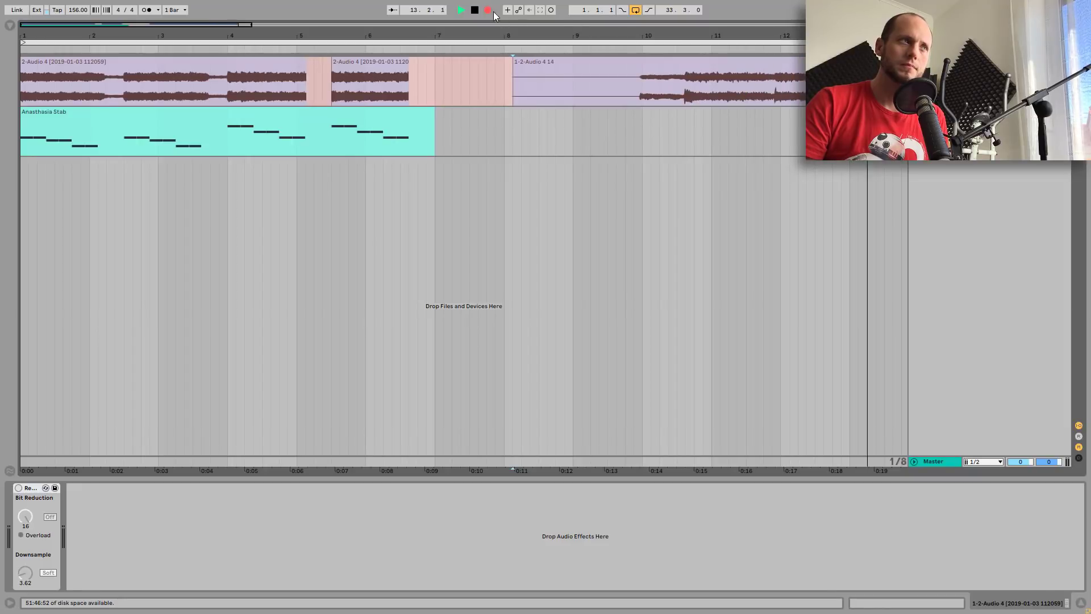
click(475, 9)
key(alt+Tab)
click(429, 247)
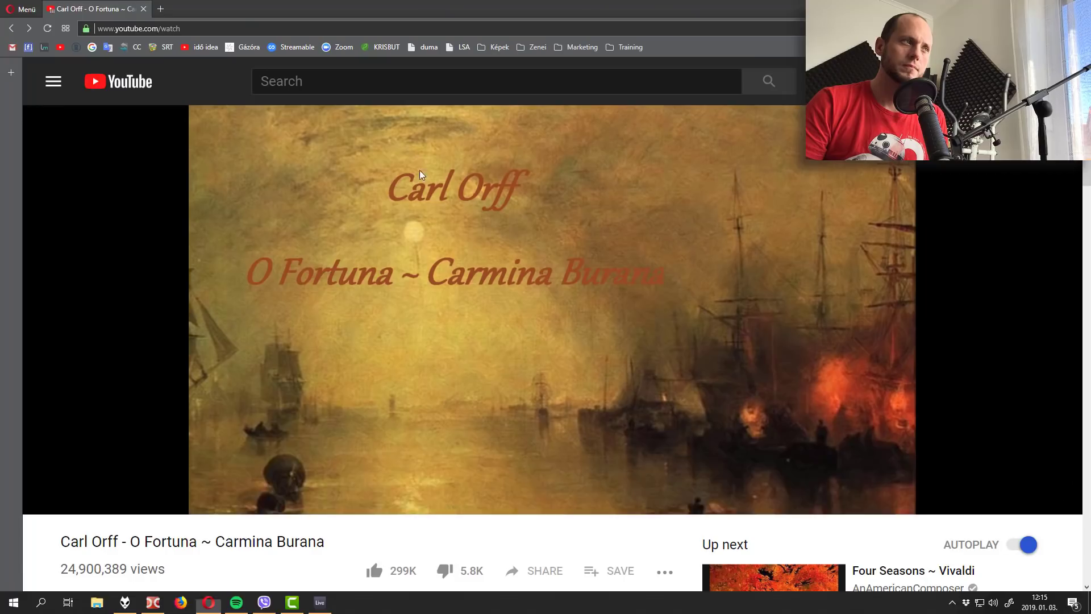
key(alt+Tab)
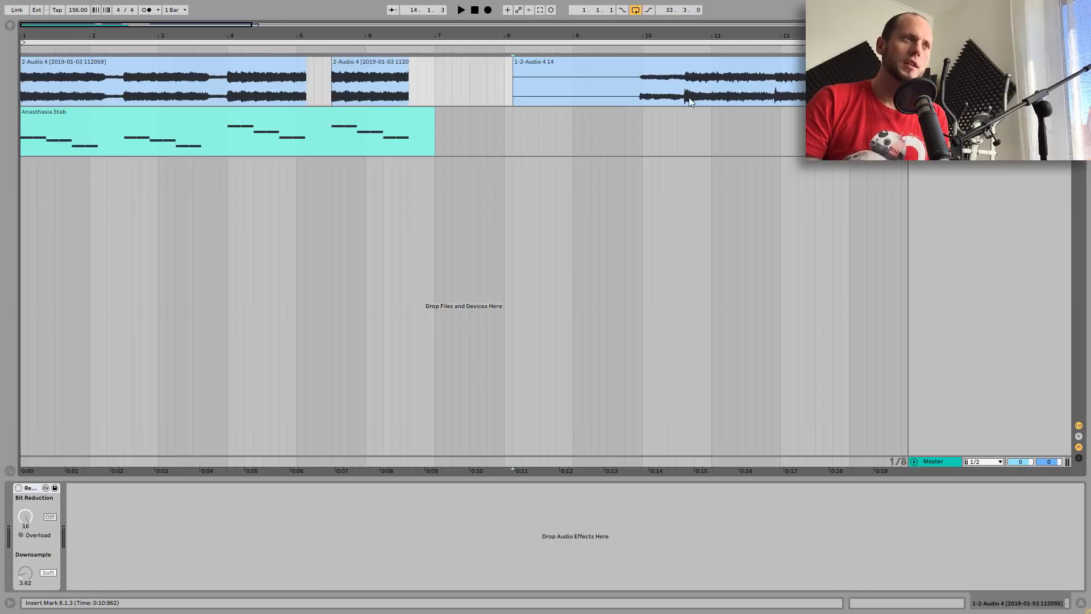
- Listen to the newly recorded clip from 11.4.3 and 10.3.3 to find where the individual chords begin
scroll(625, 85, down, 3)
click(561, 68)
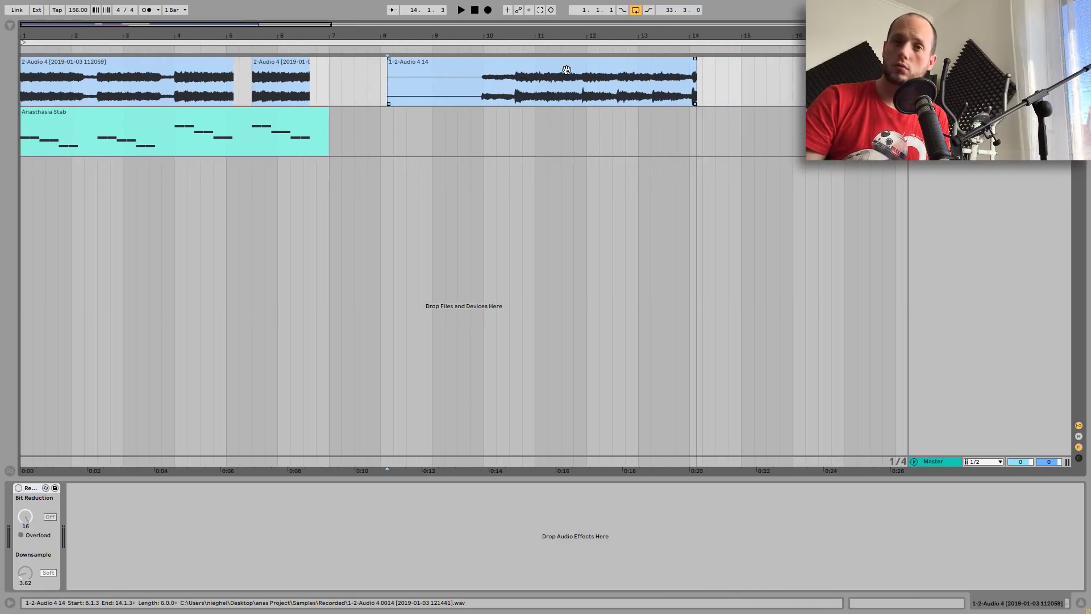
click(599, 84)
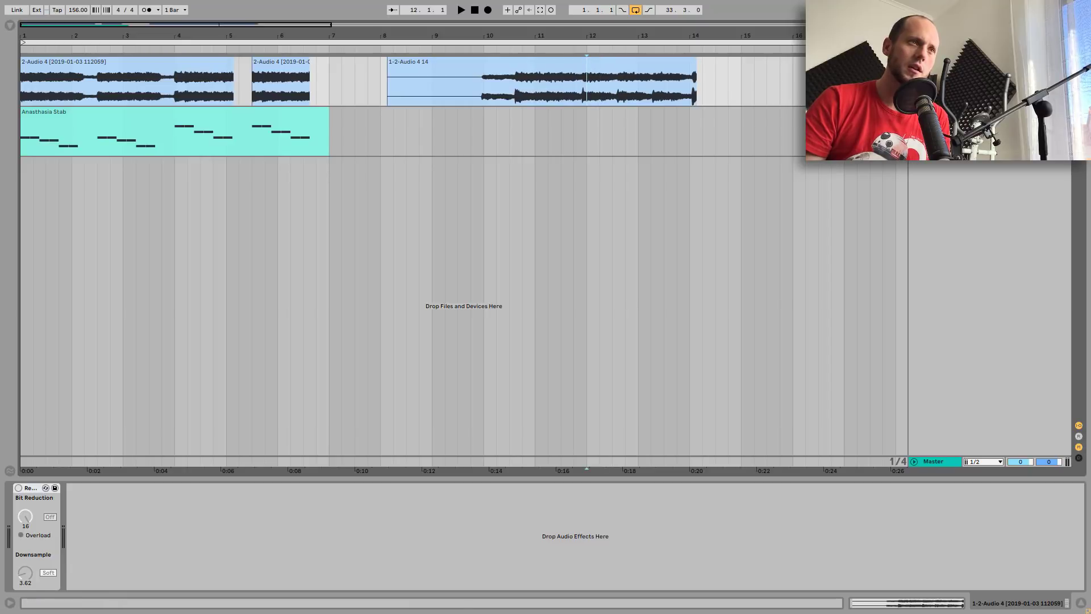
drag(587, 35, 595, 88)
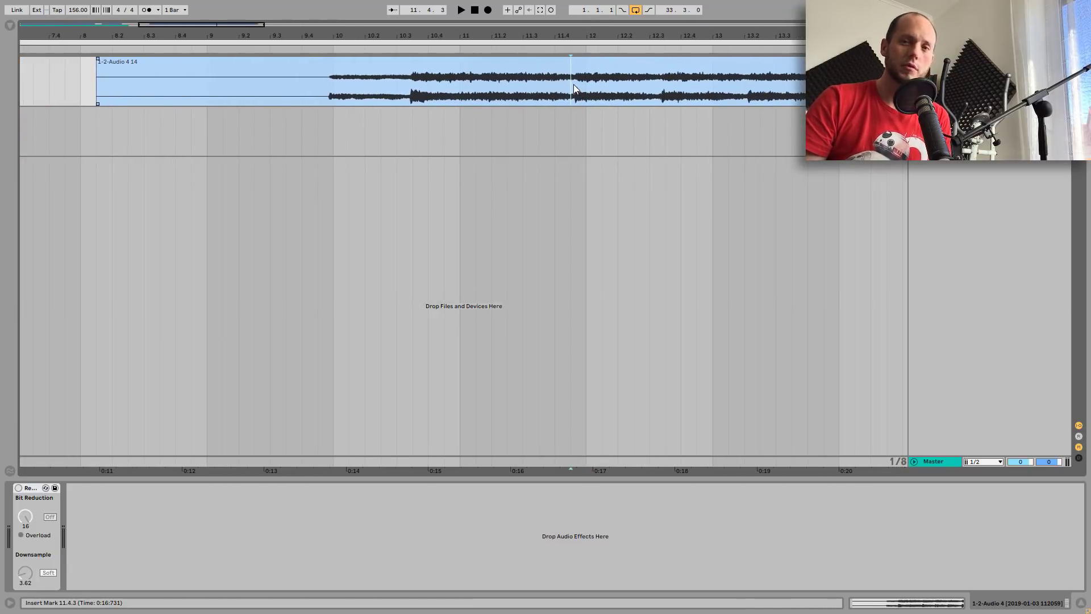
key(space)
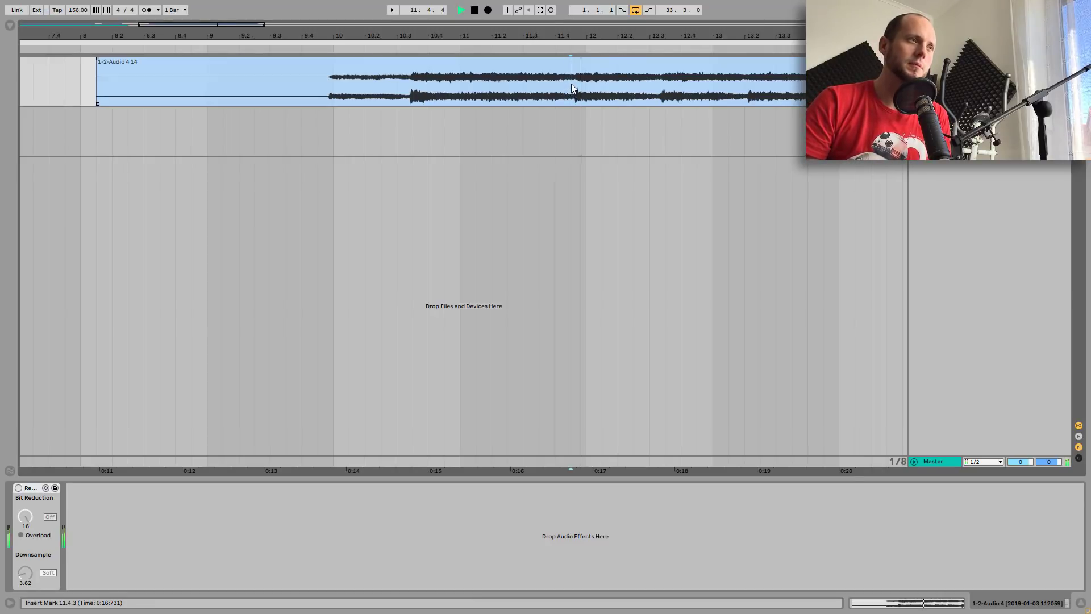
click(568, 84)
click(415, 91)
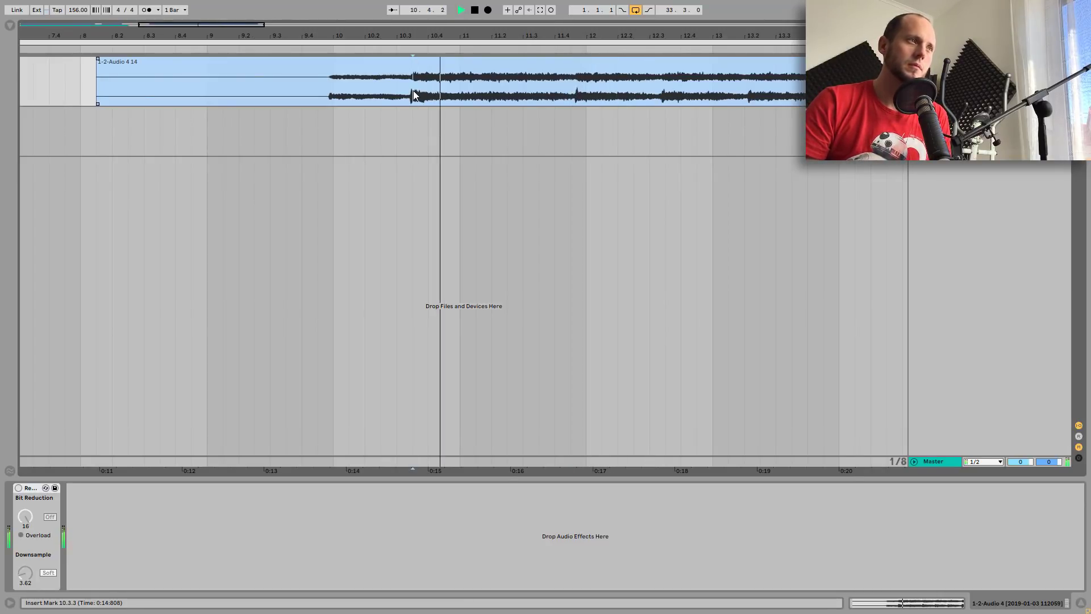
click(571, 92)
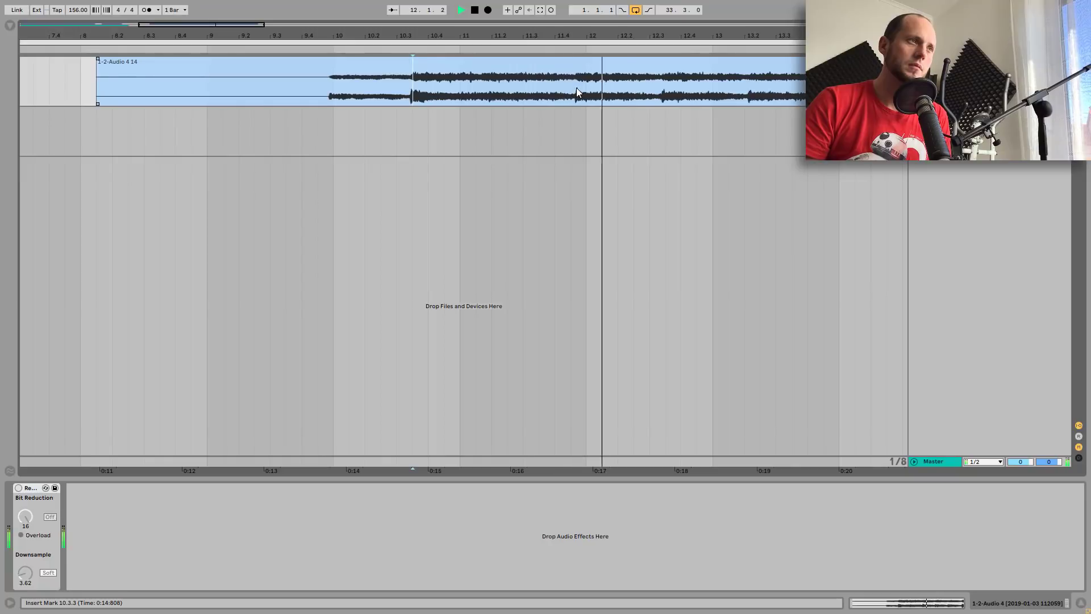
key(space)
- Split the recorded clip at the chord onsets around 11.4.3 and 12.3.2
drag(583, 34, 543, 90)
key(ctrl+e)
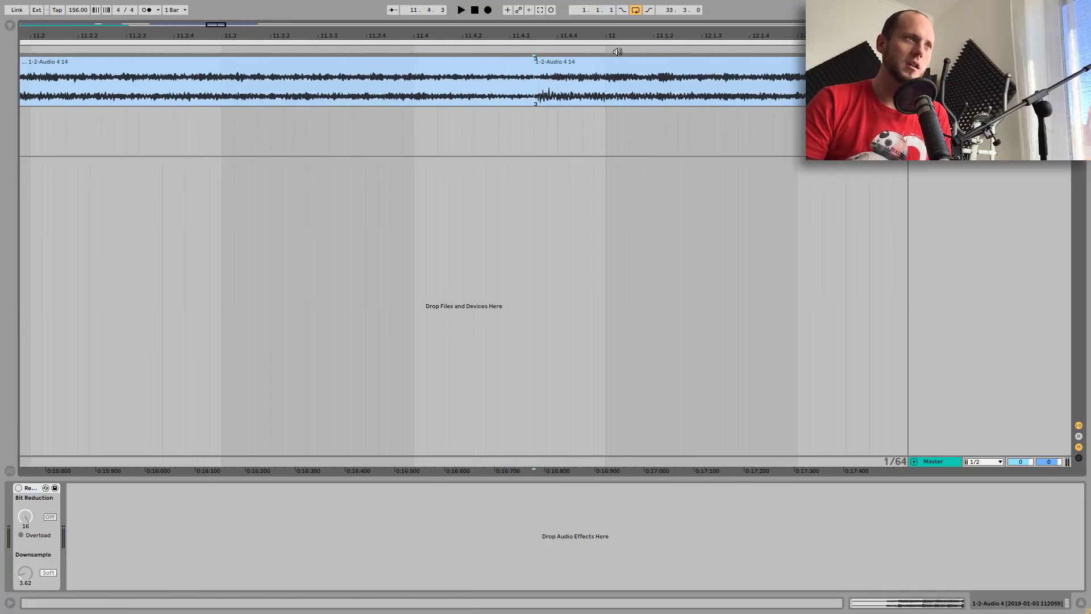
drag(615, 43, 460, 25)
click(627, 89)
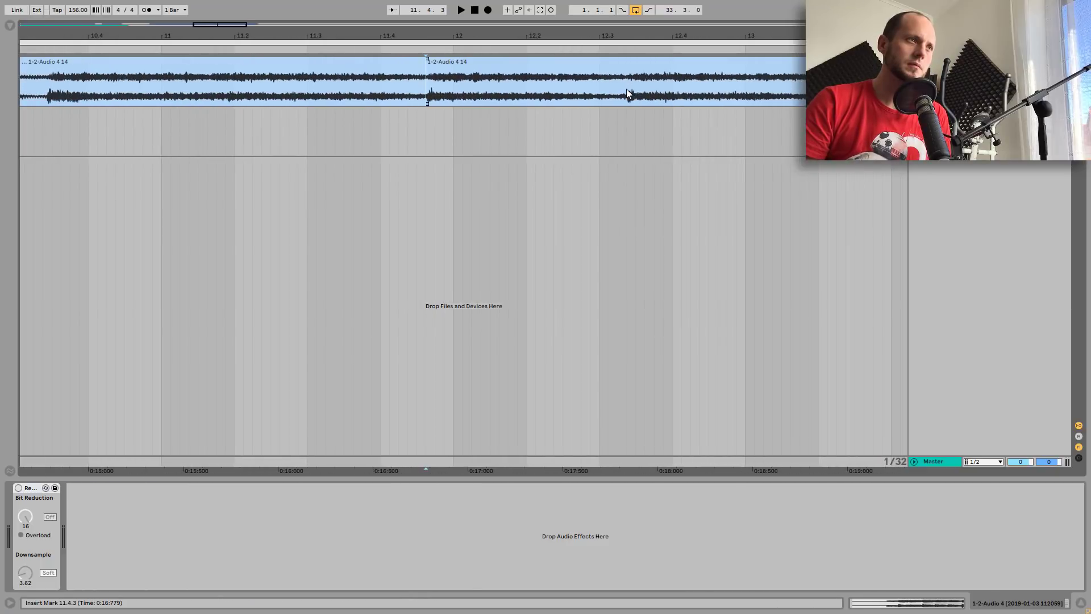
key(ctrl+e)
- Delete the recorded segments after and before the isolated chord, leaving only the middle clip
click(659, 80)
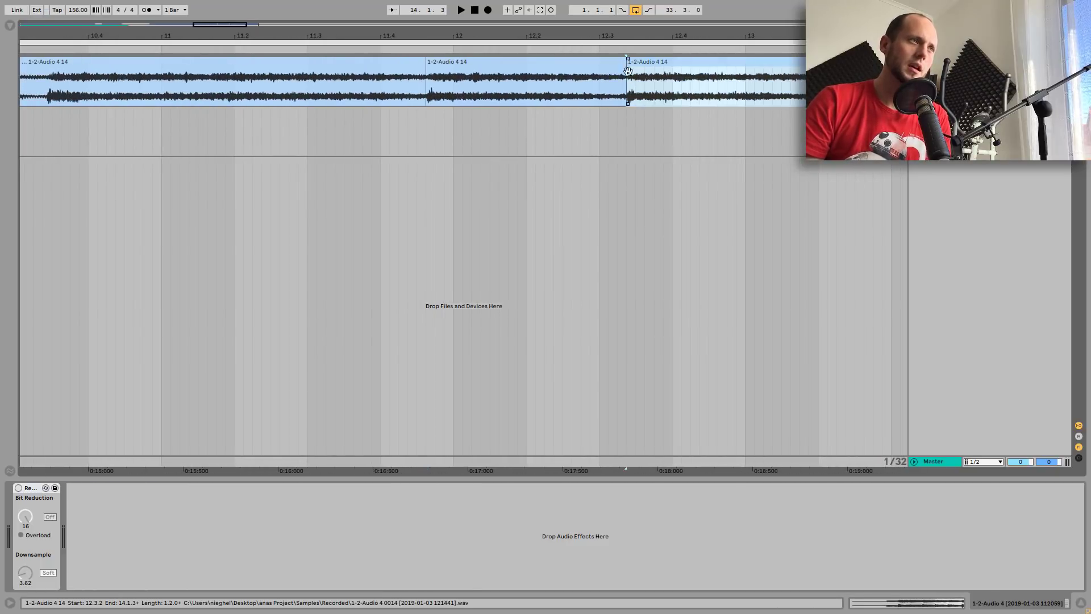
key(Delete)
click(409, 79)
key(Delete)
- Audition the isolated chord clip and move it to start exactly at 12.1.1
drag(446, 35, 446, 25)
click(483, 61)
key(space)
drag(613, 40, 612, 34)
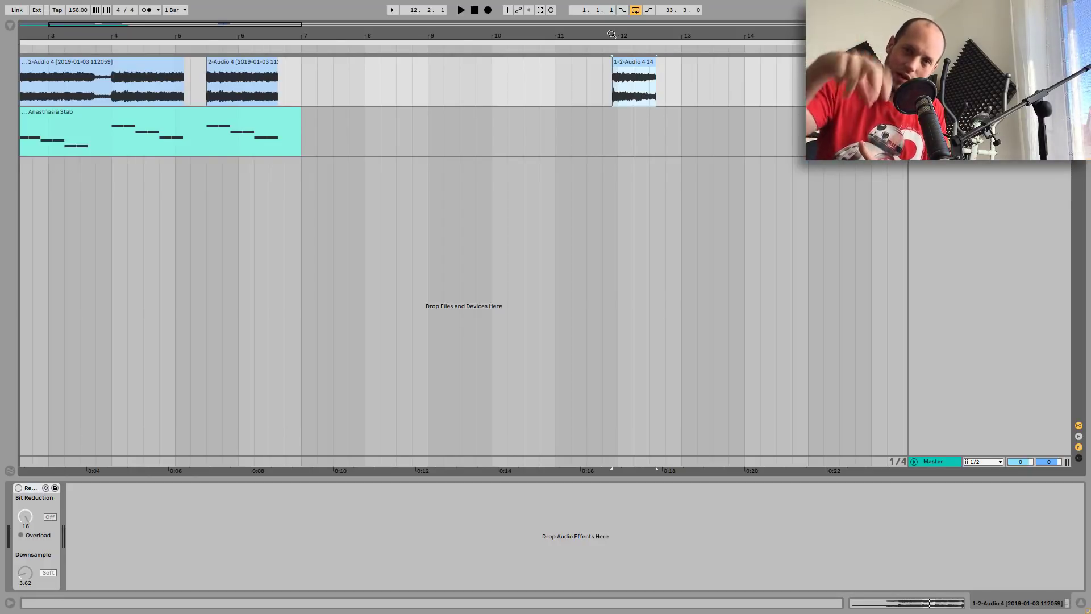
drag(625, 63, 632, 64)
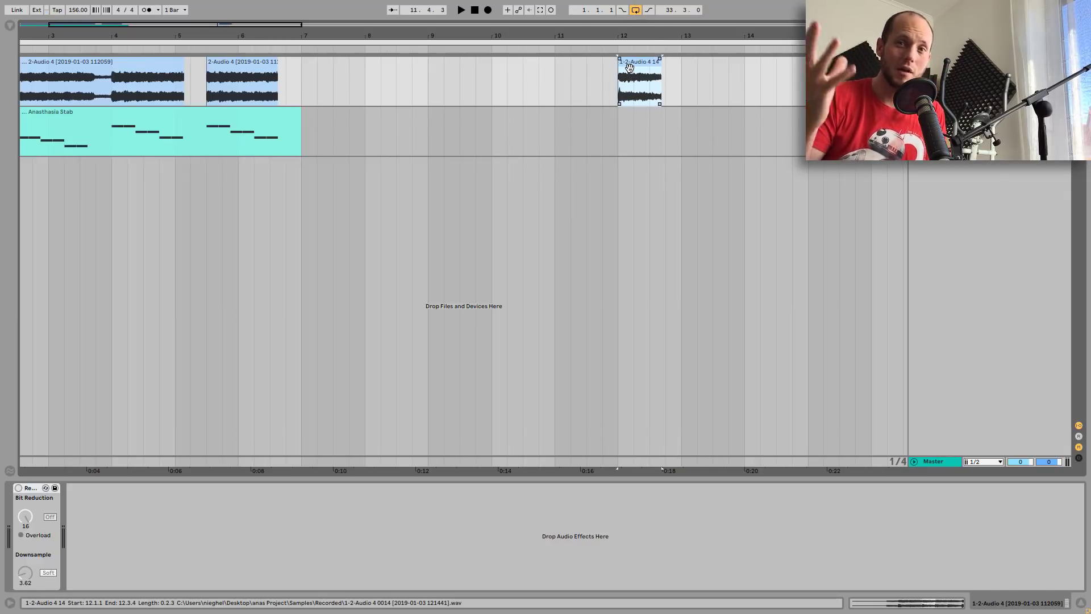
- Turn on the audio track's Redux device and locate Redux among the audio effects in the browser
click(18, 490)
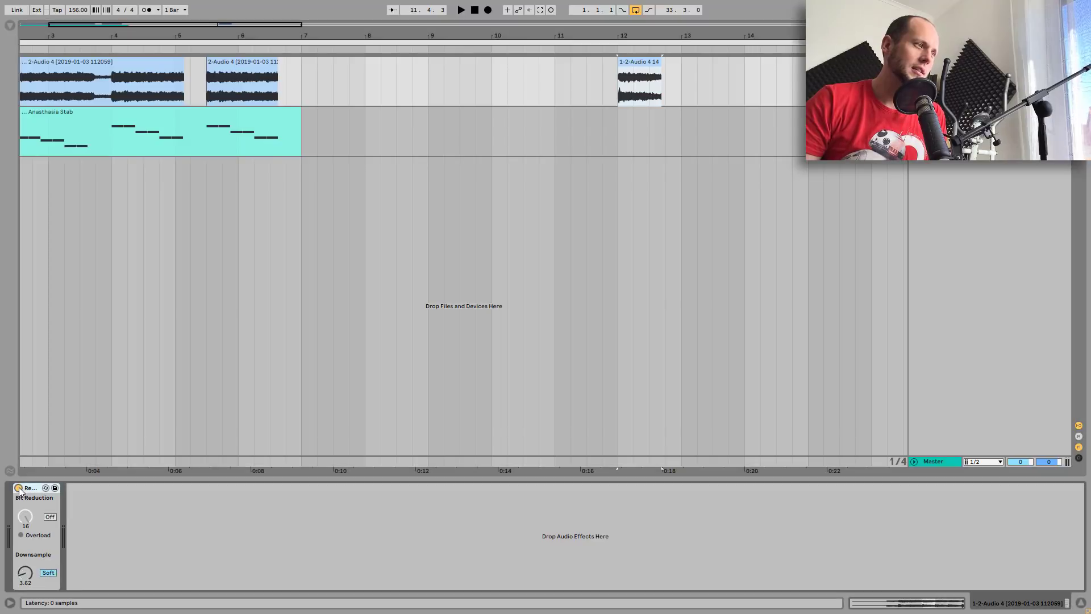
click(12, 26)
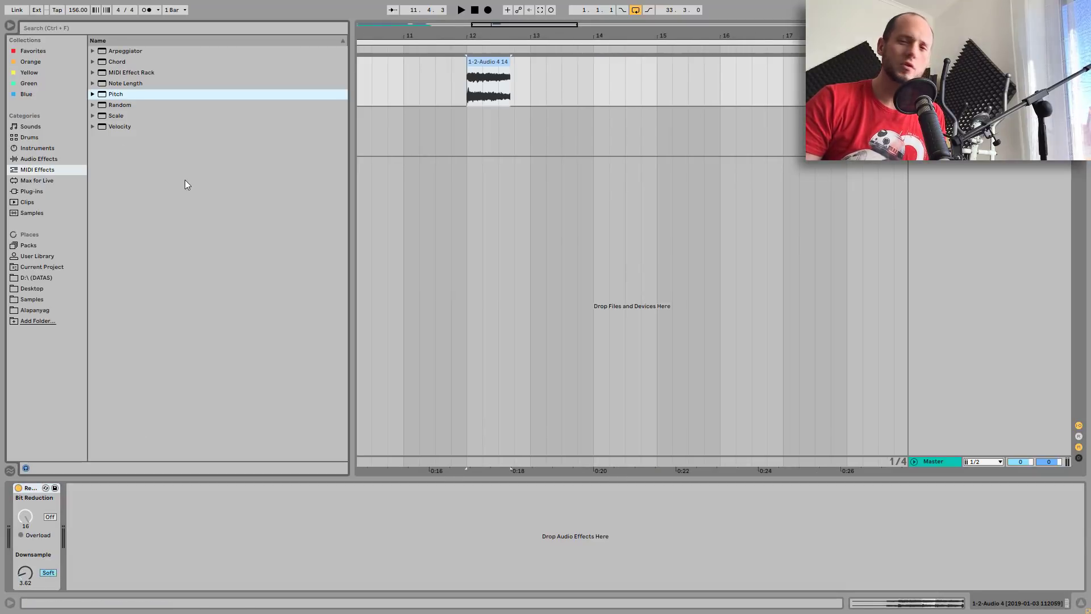
click(36, 160)
scroll(130, 347, down, 1)
click(121, 359)
scroll(136, 392, up, 1)
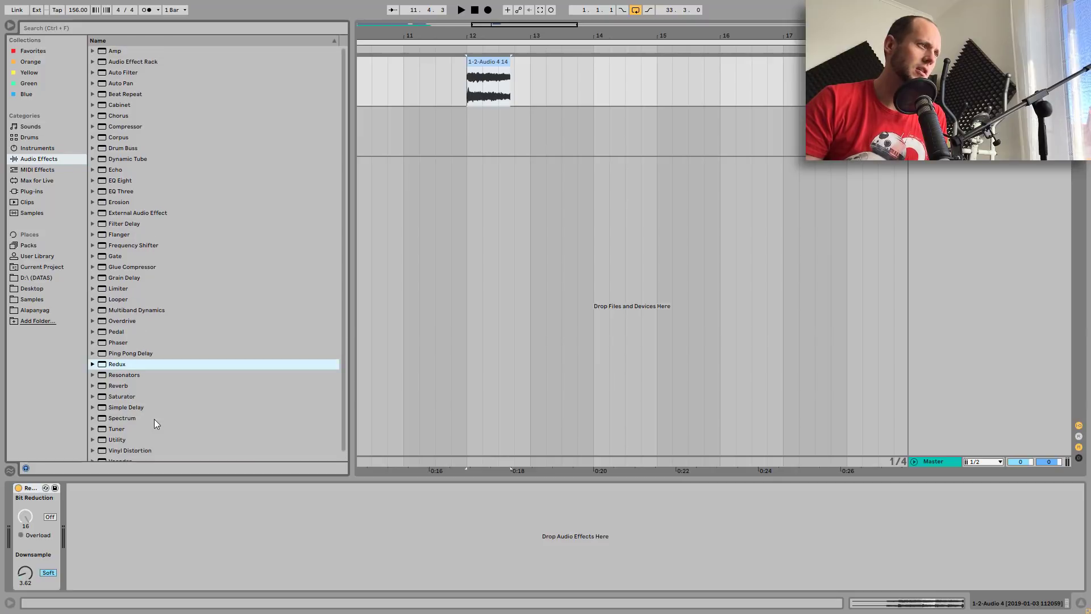
click(29, 572)
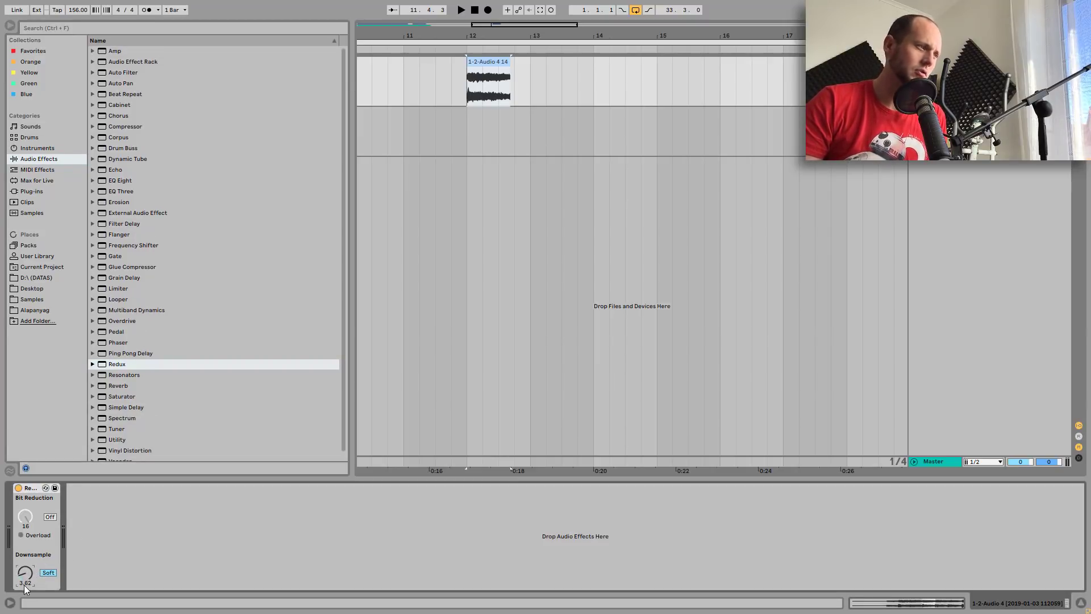
- Play the isolated chord clip through Redux to hear the downsampling effect
click(472, 68)
key(space)
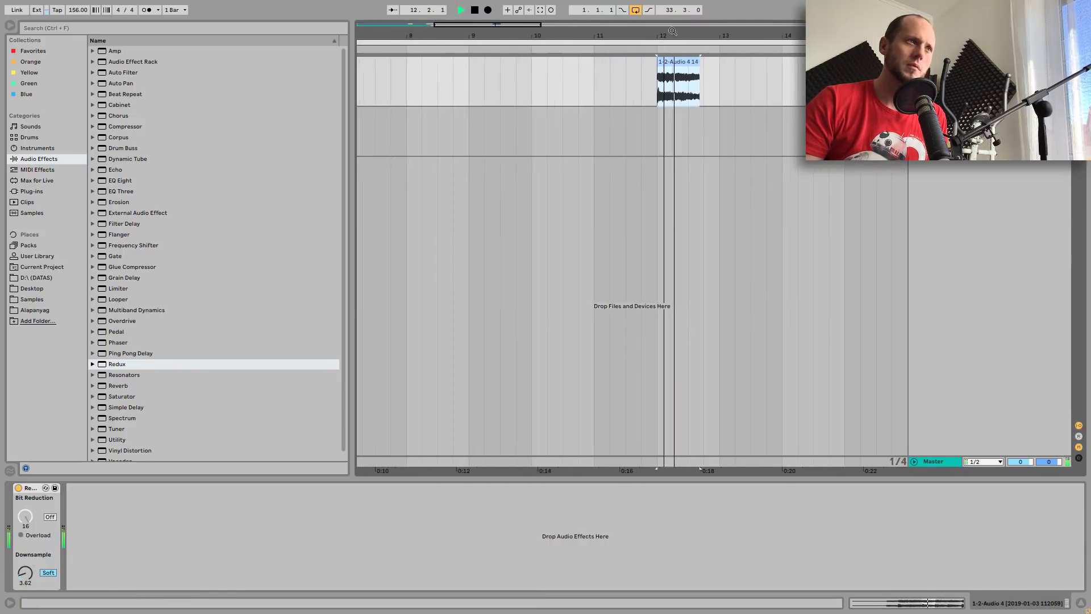
key(space)
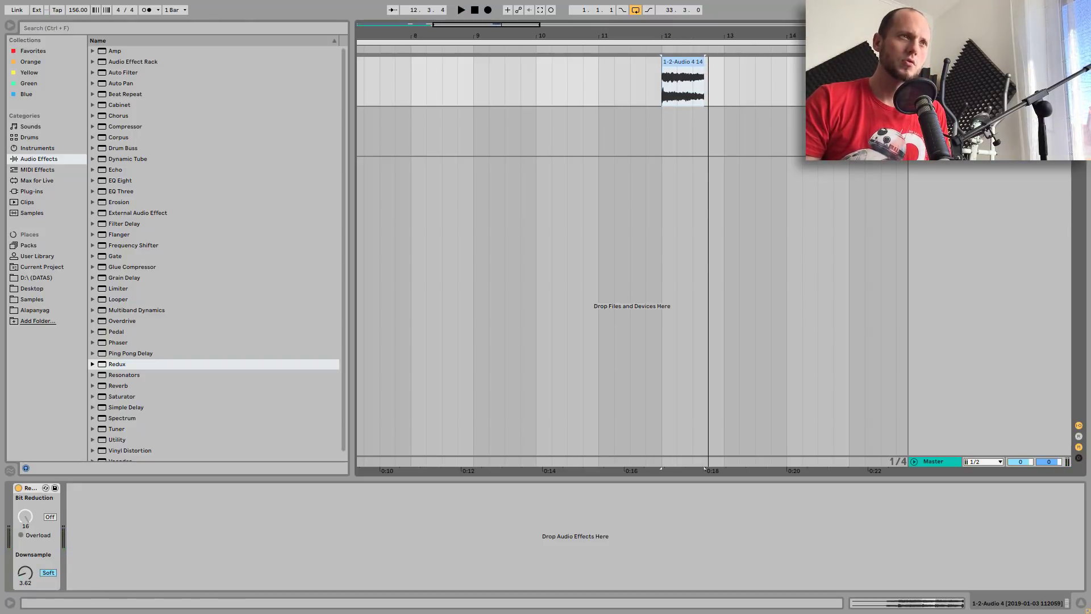
- Insert a new audio track directly below the track holding the chord clip
key(ctrl+t)
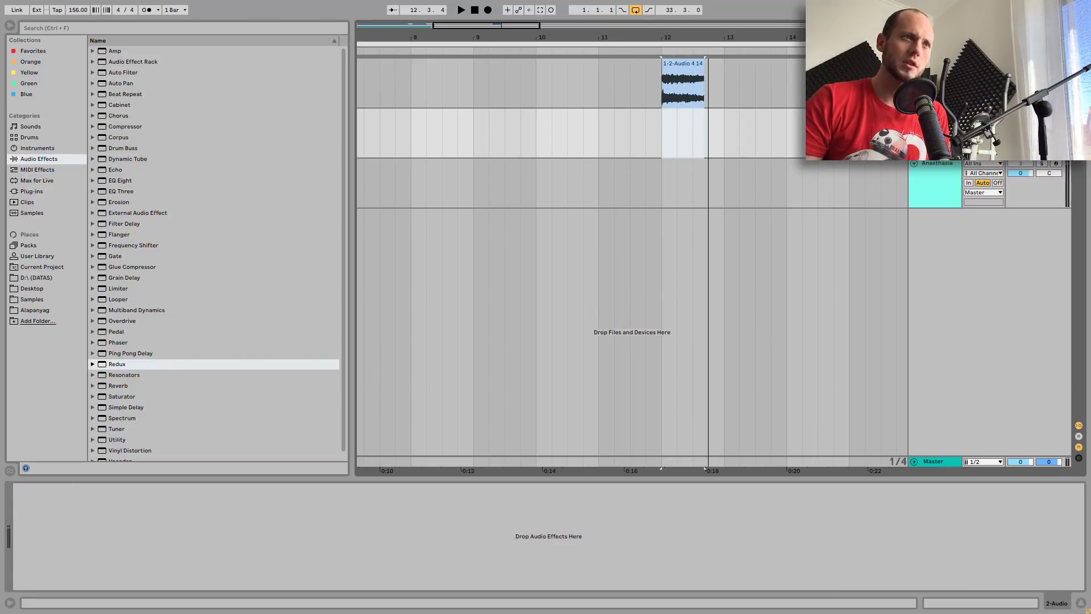
- Record the Redux-processed chord clip at bar 12 onto the new audio track
click(984, 163)
click(993, 161)
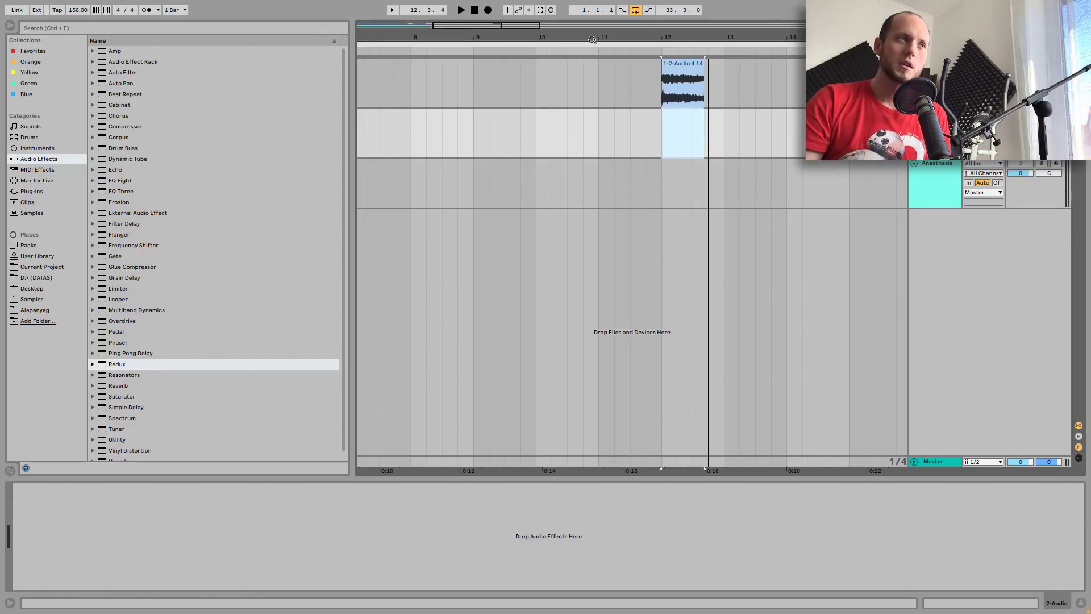
click(683, 62)
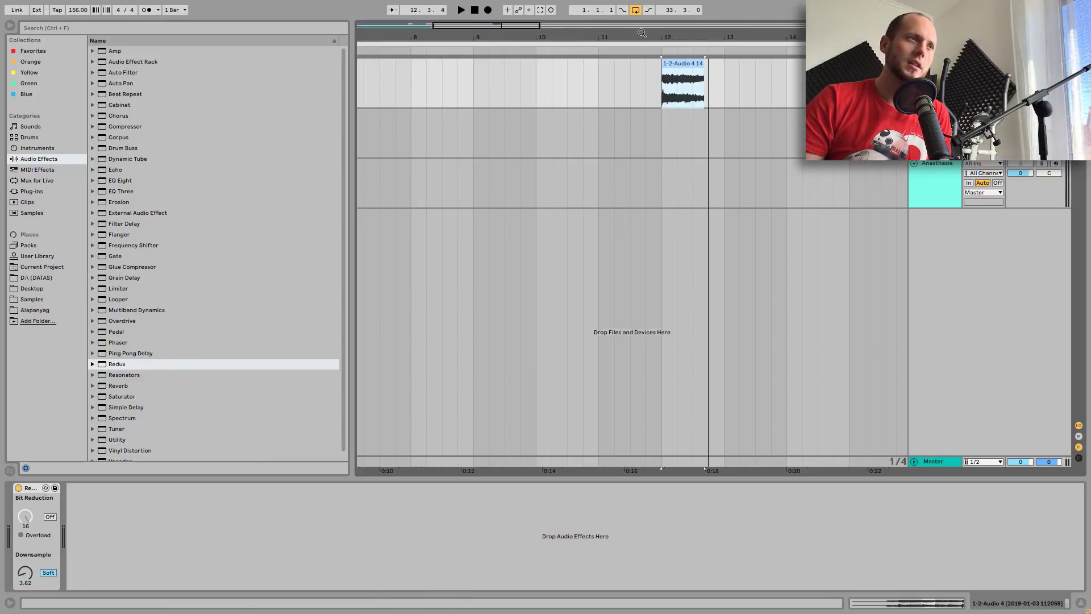
click(489, 10)
click(488, 10)
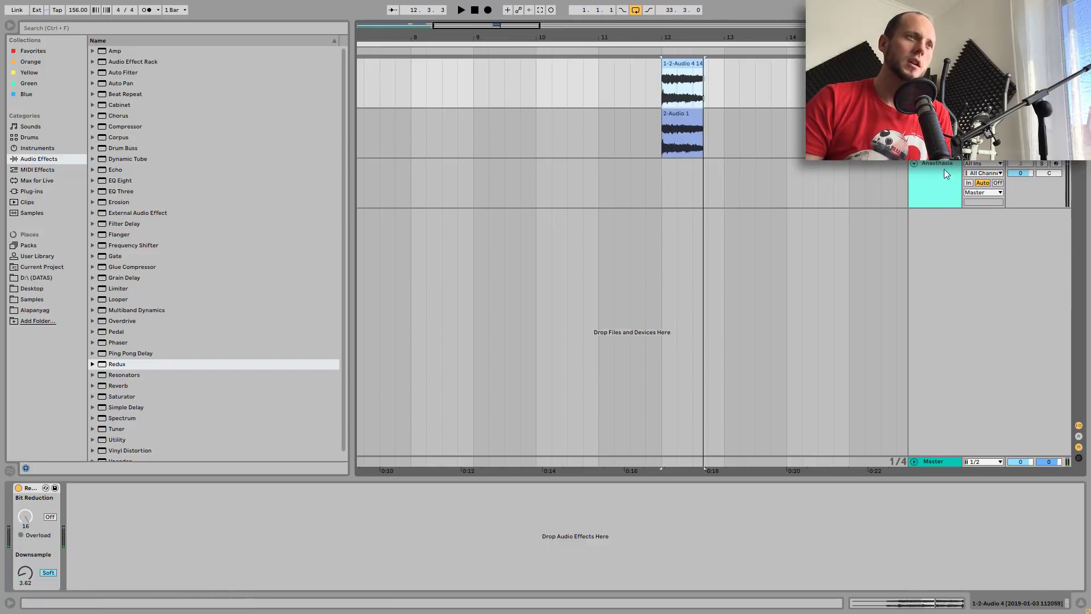
- Create a MIDI track with Sampler directly below the resampled clip's track and load that recorded chord into Sampler
click(511, 133)
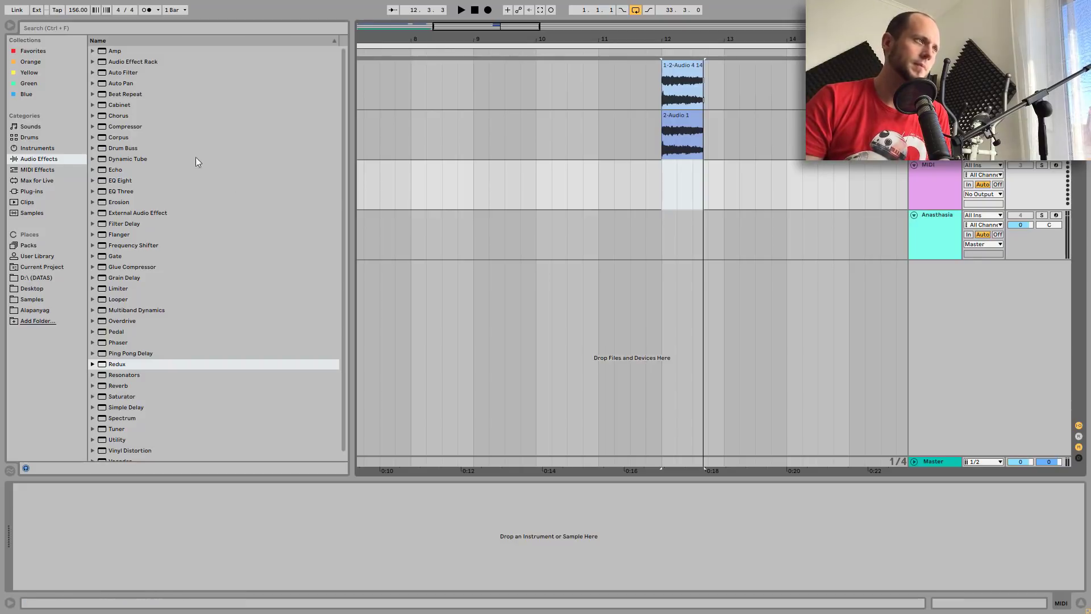
click(39, 149)
drag(121, 138, 653, 173)
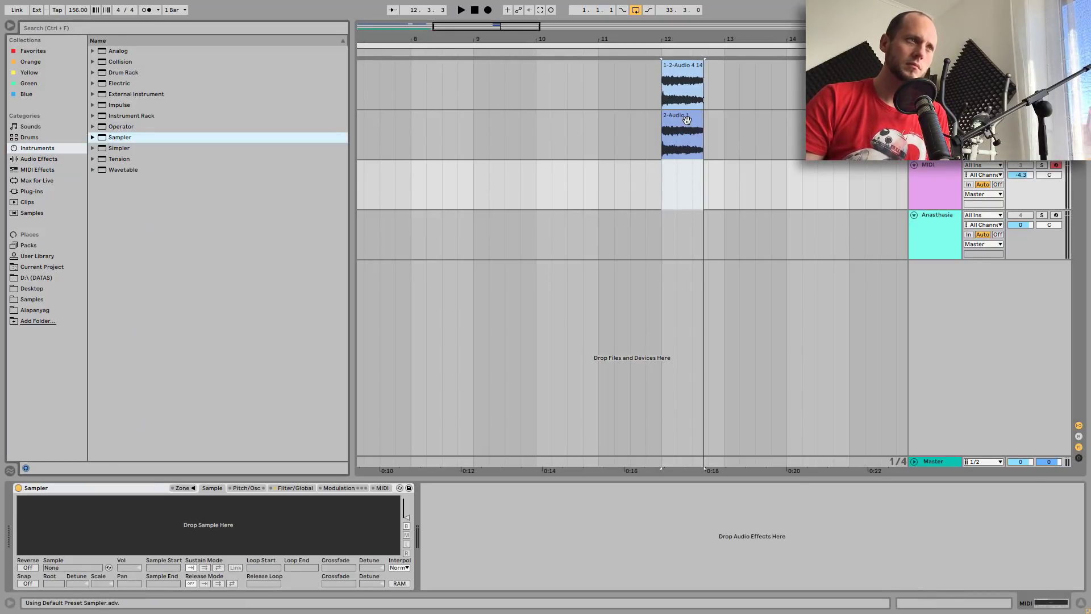
drag(222, 520, 222, 521)
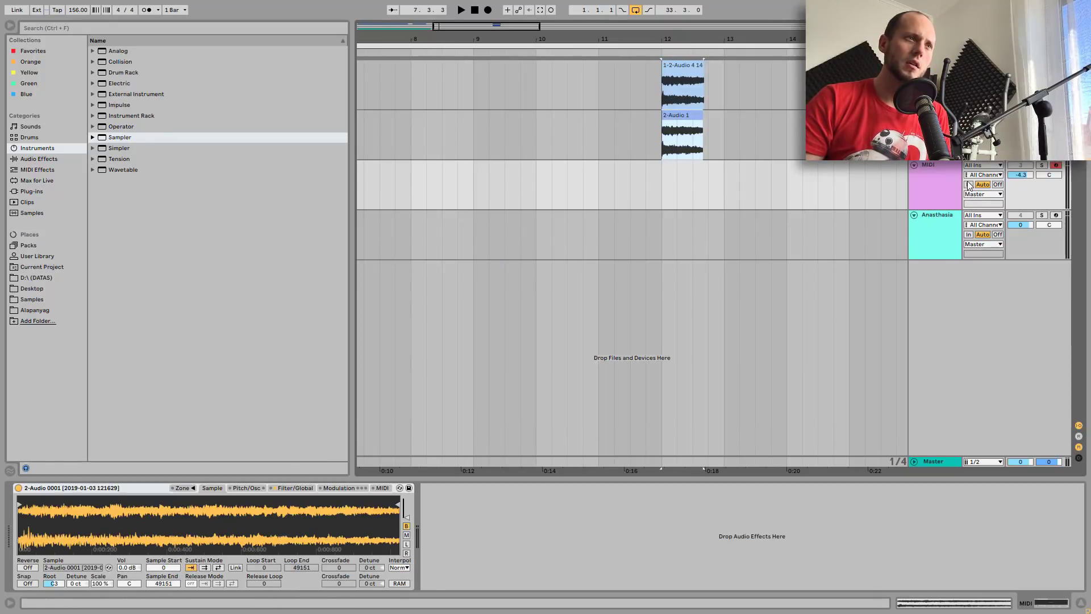
- Solo the MIDI track, then turn off Sampler's filter and raise its volume to -5.06 dB
click(1042, 165)
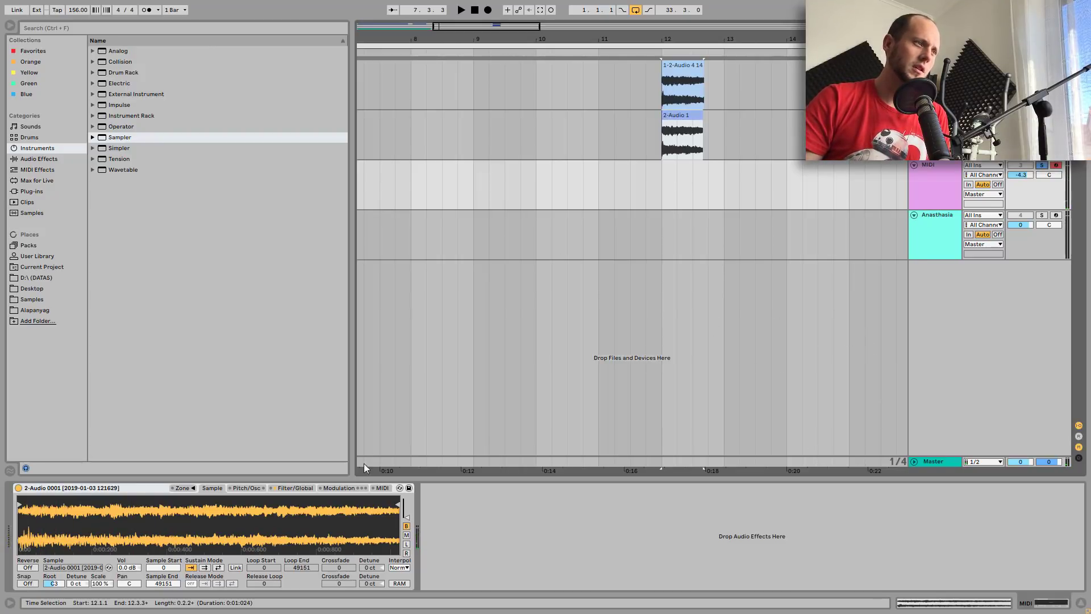
click(293, 488)
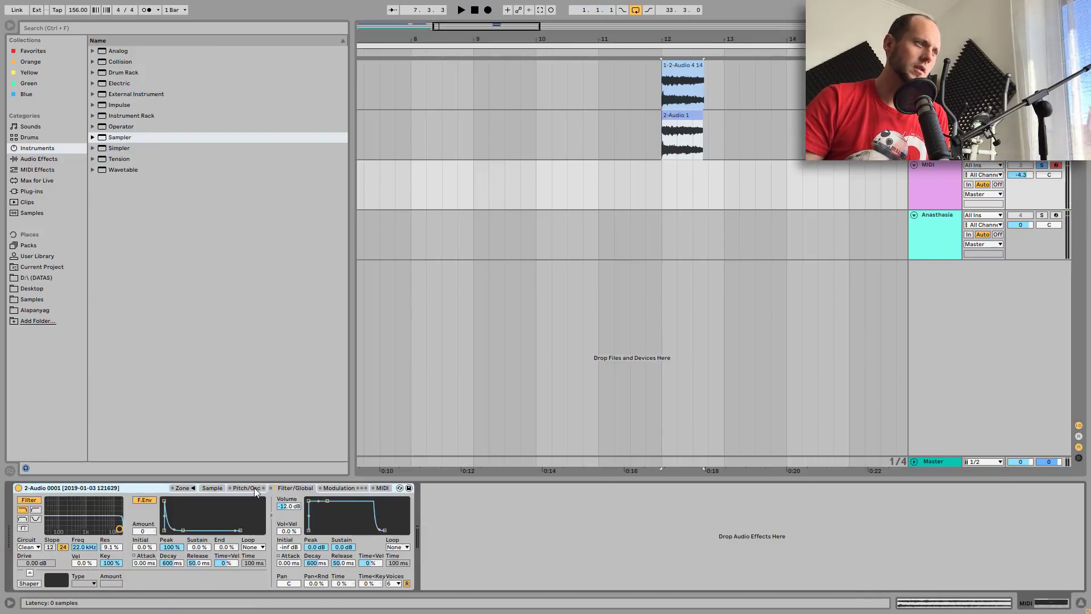
click(29, 500)
drag(288, 506, 289, 489)
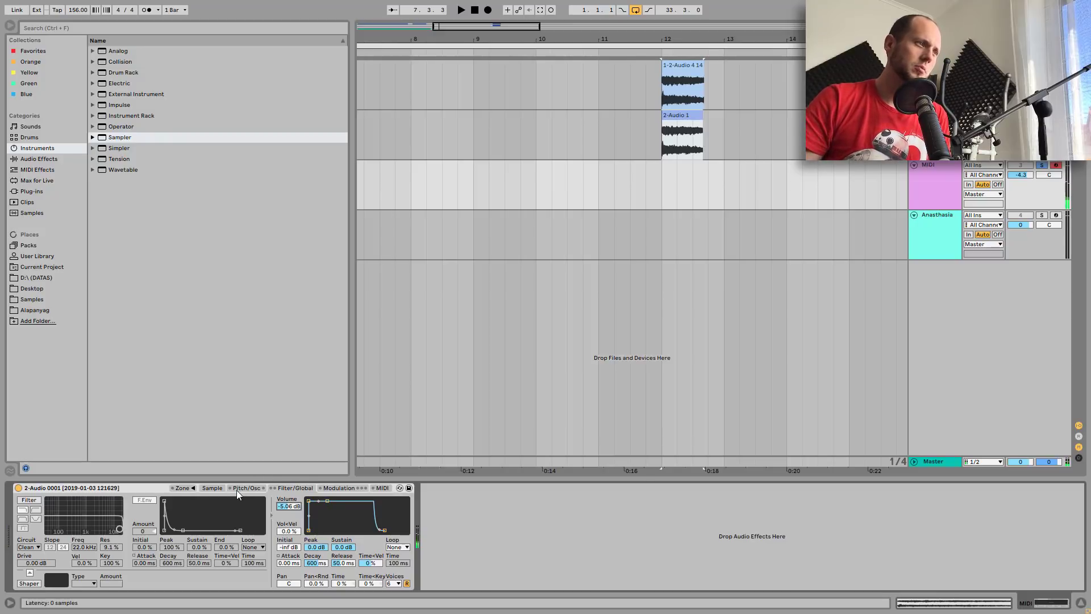
- Set Sampler's sample start to 5843 and its root key to G2
click(213, 488)
drag(20, 504, 66, 504)
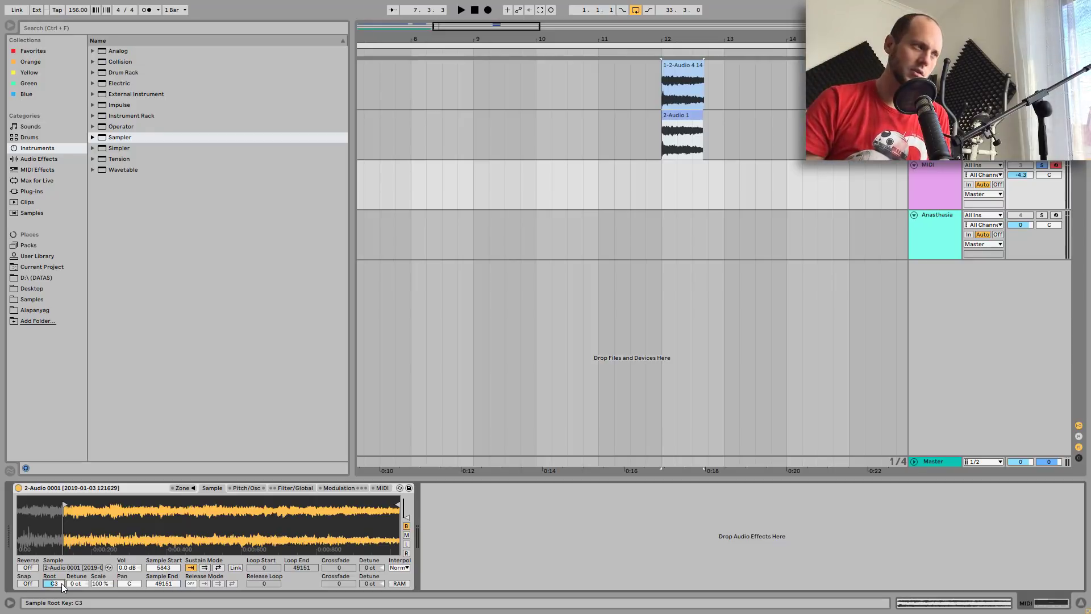
scroll(63, 586, down, 1)
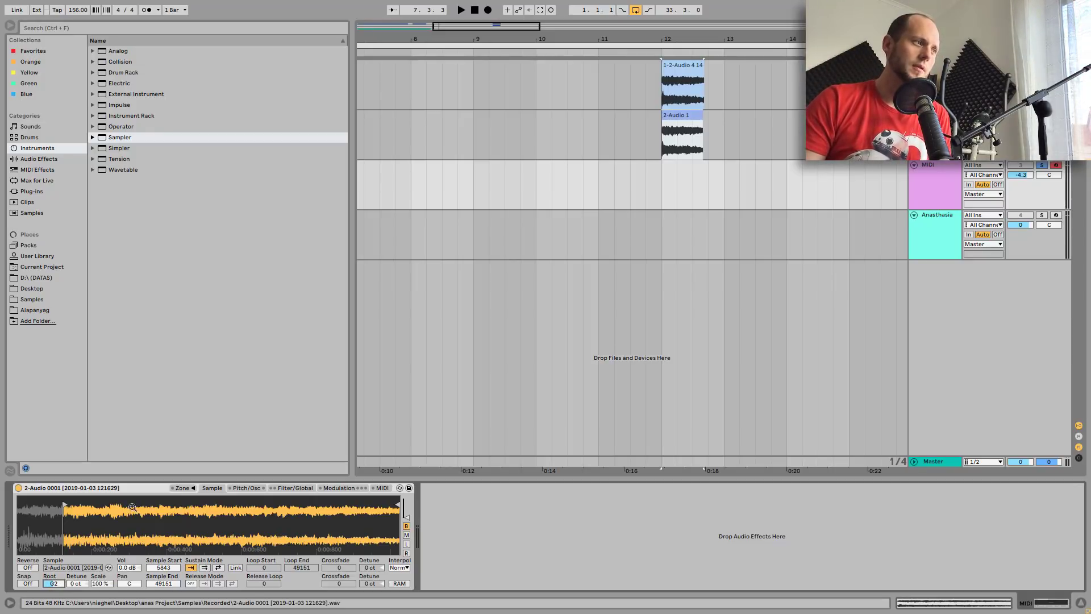
- Add Utility after Sampler and narrow its stereo width to 36%
click(121, 126)
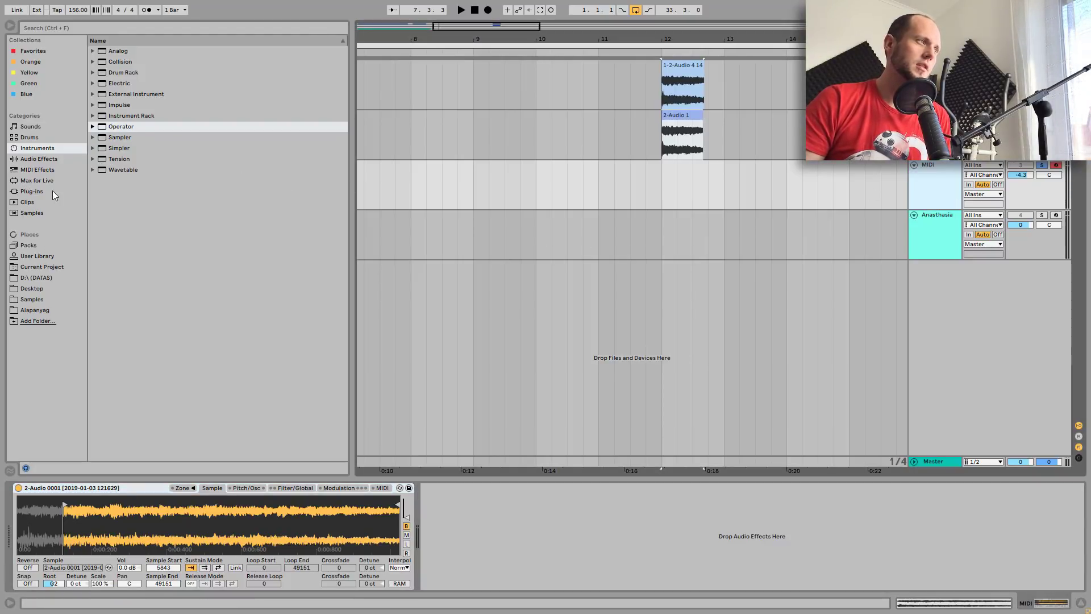
click(37, 169)
click(39, 159)
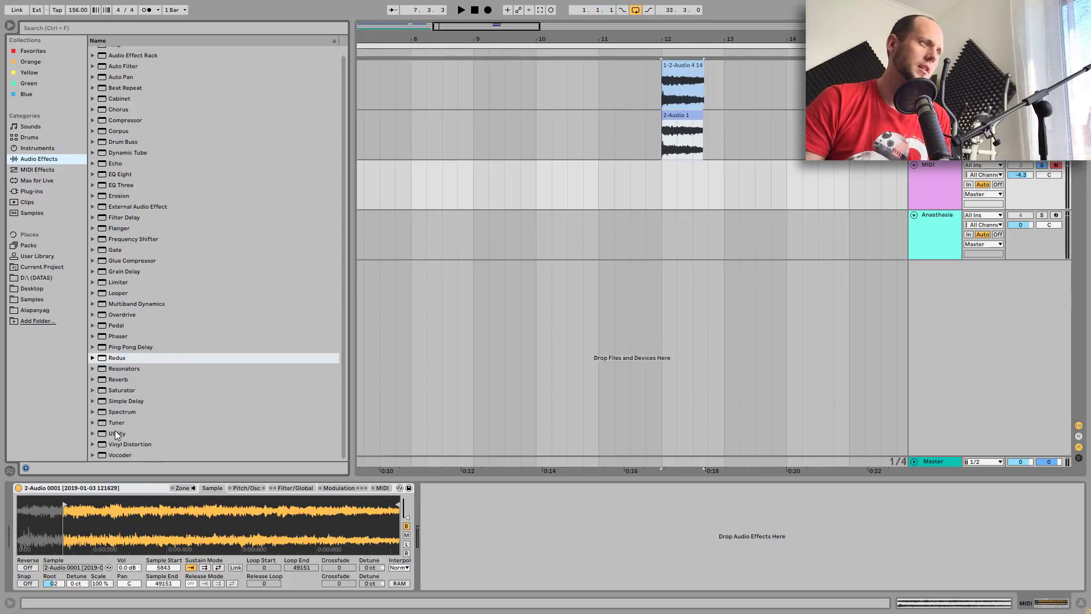
click(114, 434)
drag(440, 530, 499, 517)
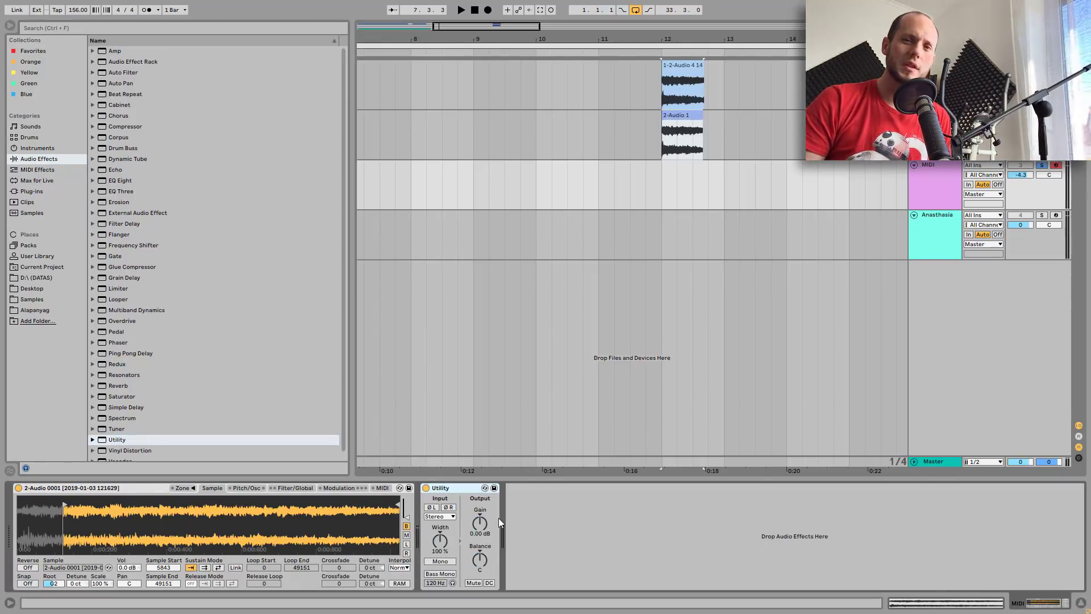
drag(440, 541, 440, 550)
- Play the original audio clip starting at 5.3.1 as a reference for the stab sound
drag(542, 41, 542, 30)
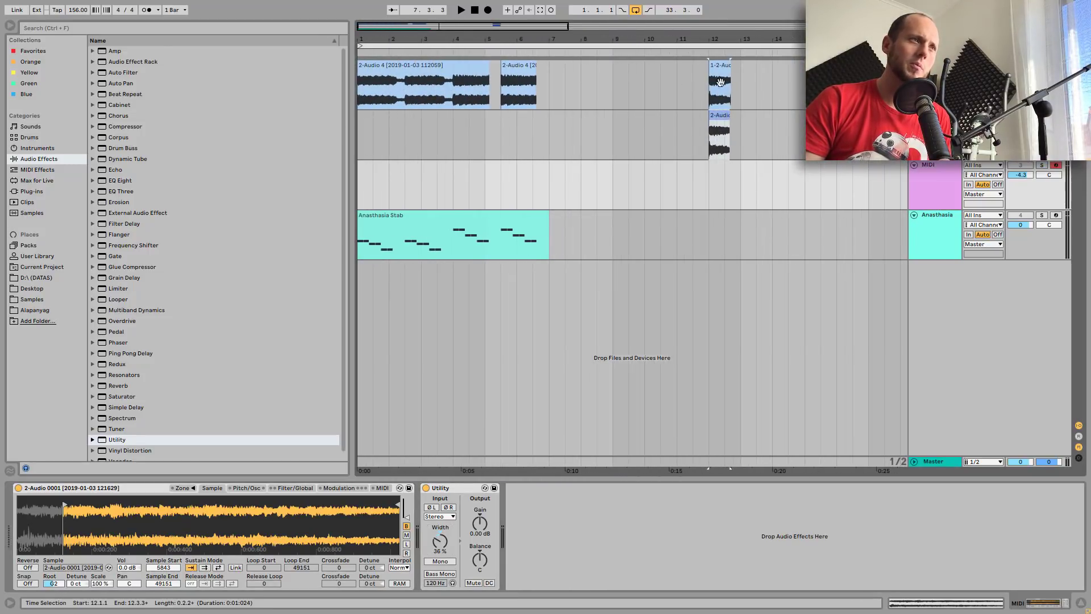
click(518, 65)
key(space)
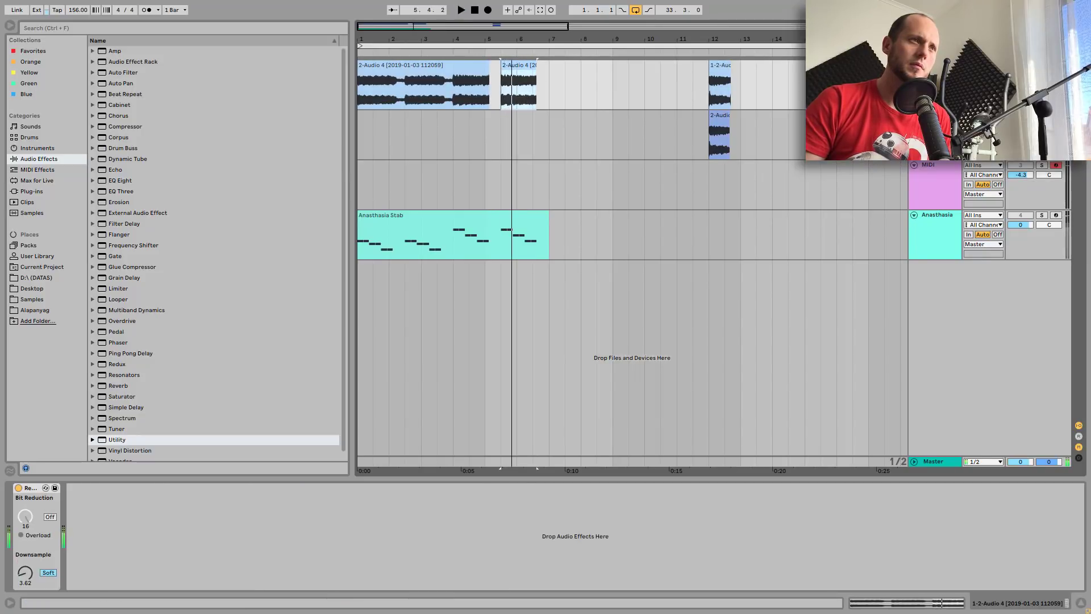
key(space)
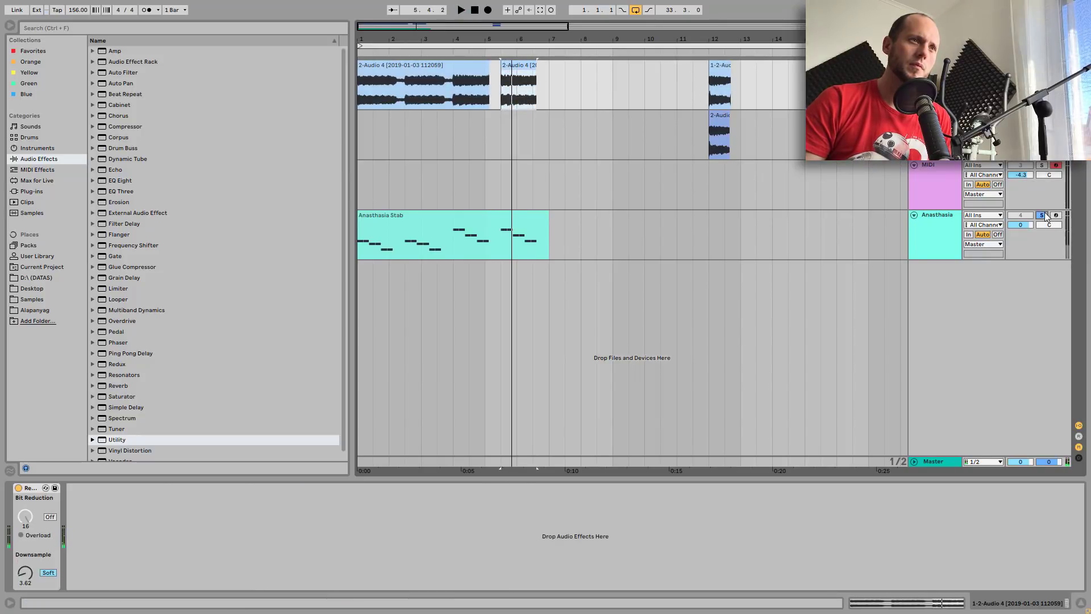
- Solo the MIDI track, raise Sampler's volume to 0.56 dB and reset the track volume to 0 dB
click(1041, 164)
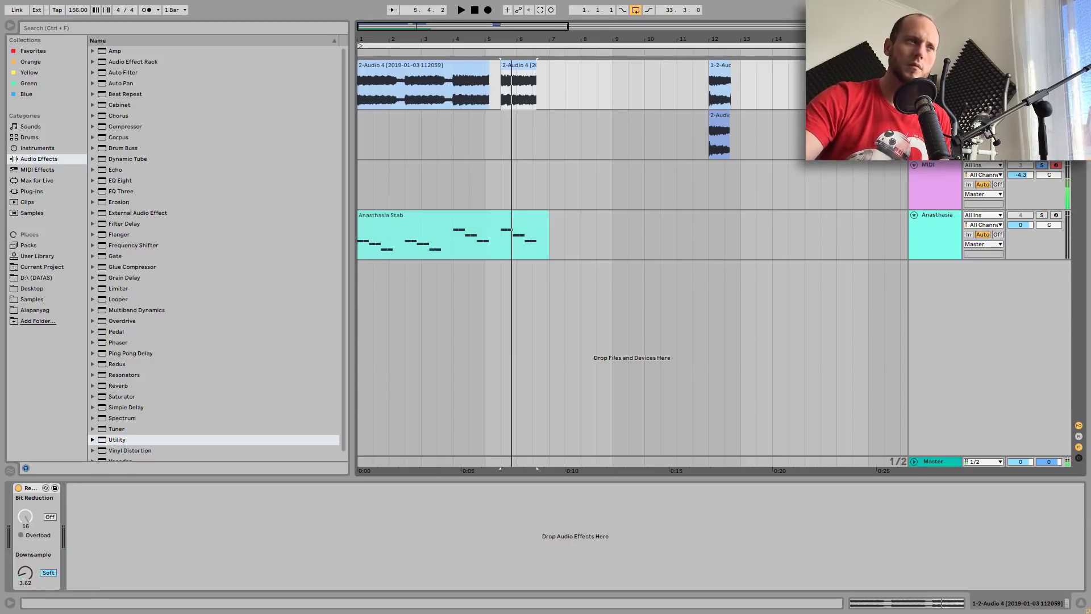
click(937, 176)
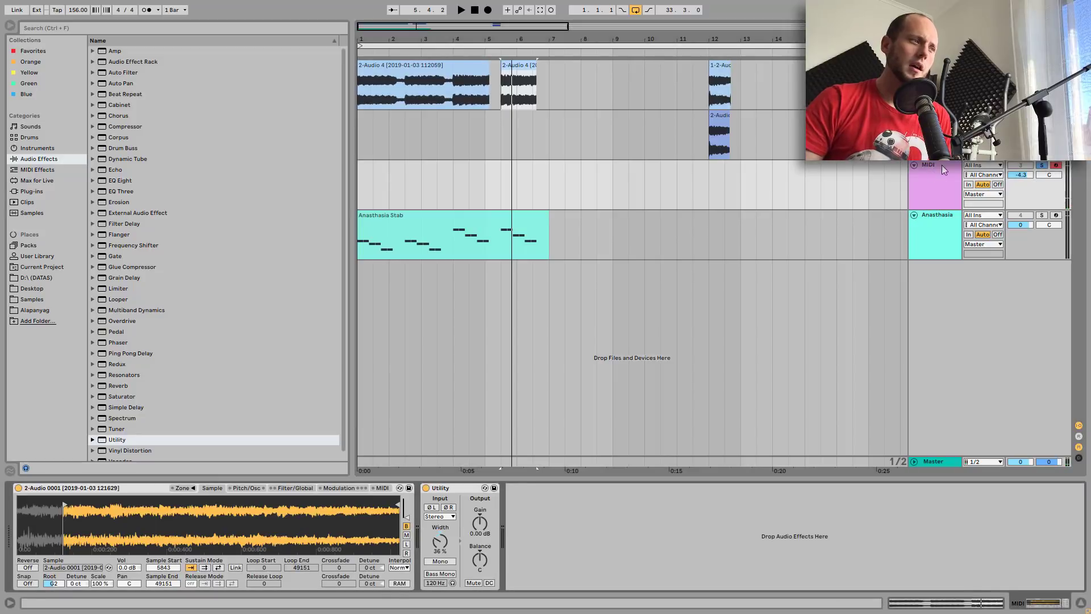
click(301, 488)
drag(303, 501, 303, 483)
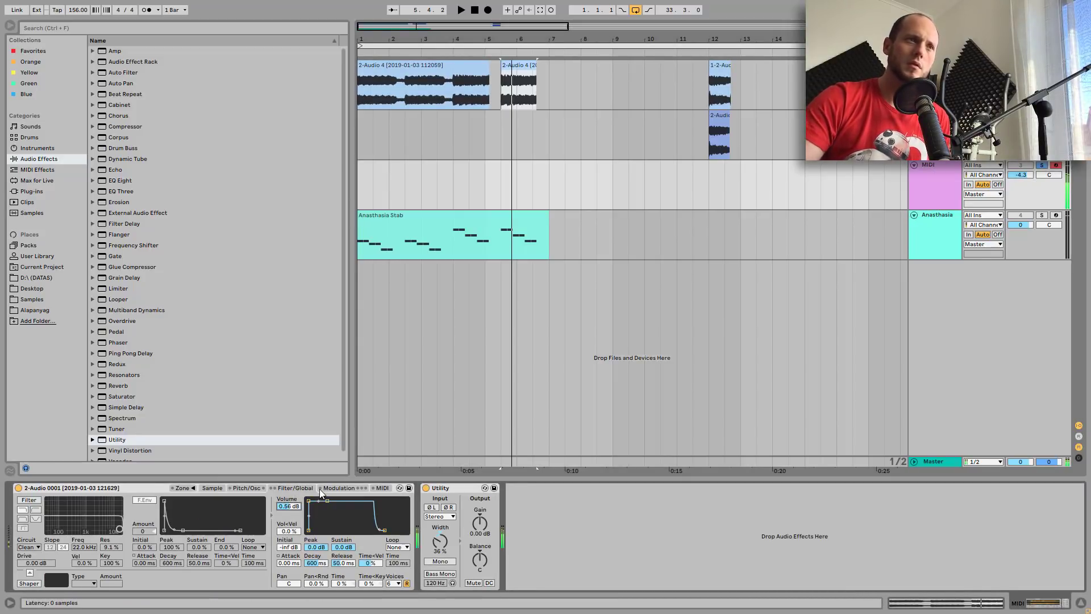
click(1029, 177)
key(Delete)
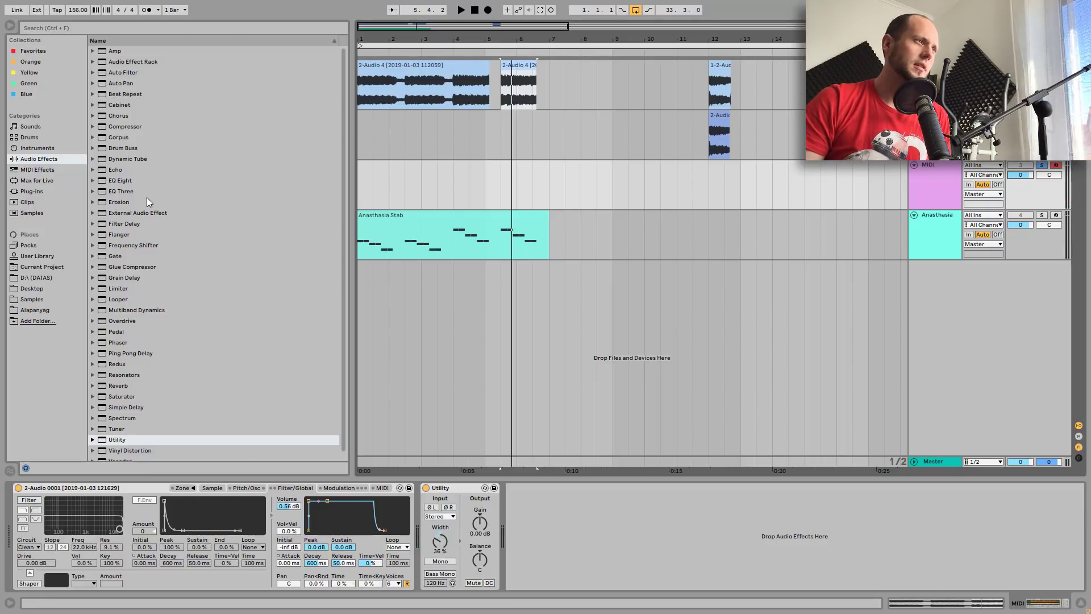
- Add Redux after Utility, with soft downsampling set to 3.26
scroll(154, 197, down, 1)
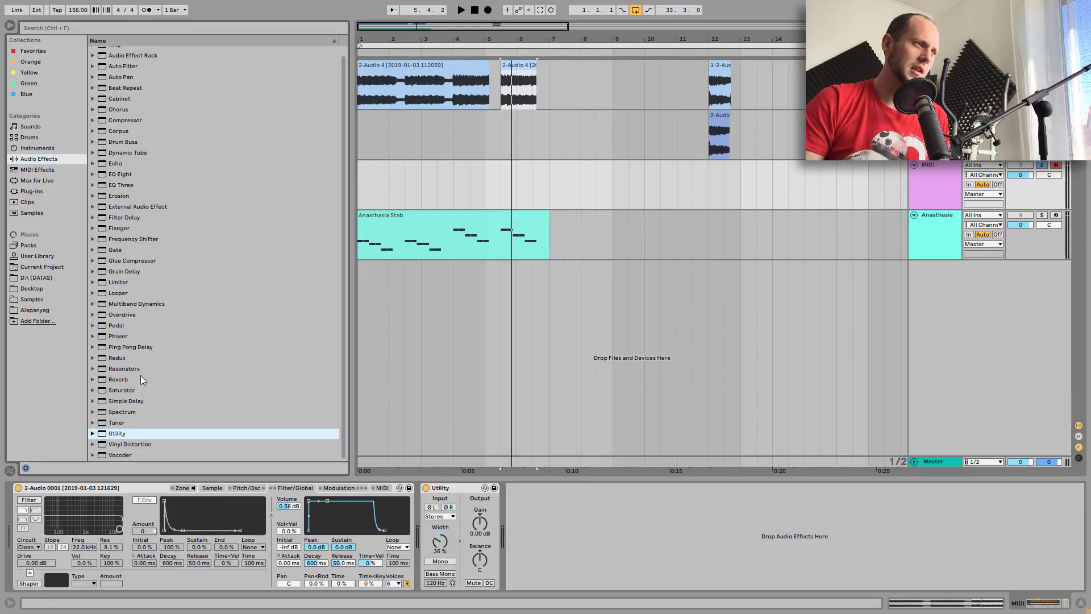
drag(122, 358, 534, 532)
click(540, 572)
drag(518, 574, 518, 566)
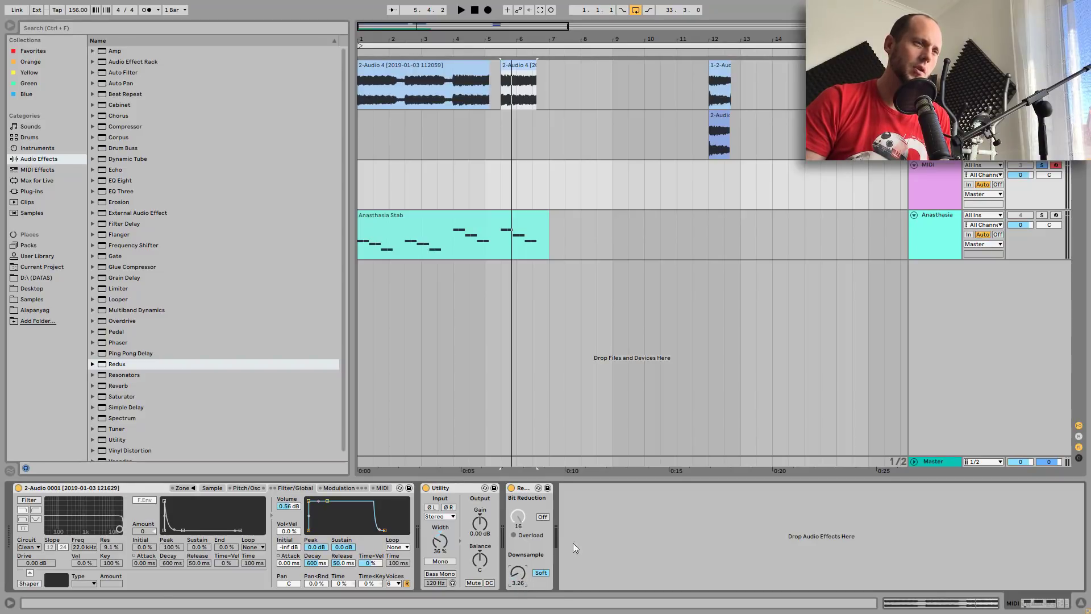
- Check the Redux settings on the original audio track and set the MIDI track's Redux downsampling to 3.66
key(Up)
key(Up)
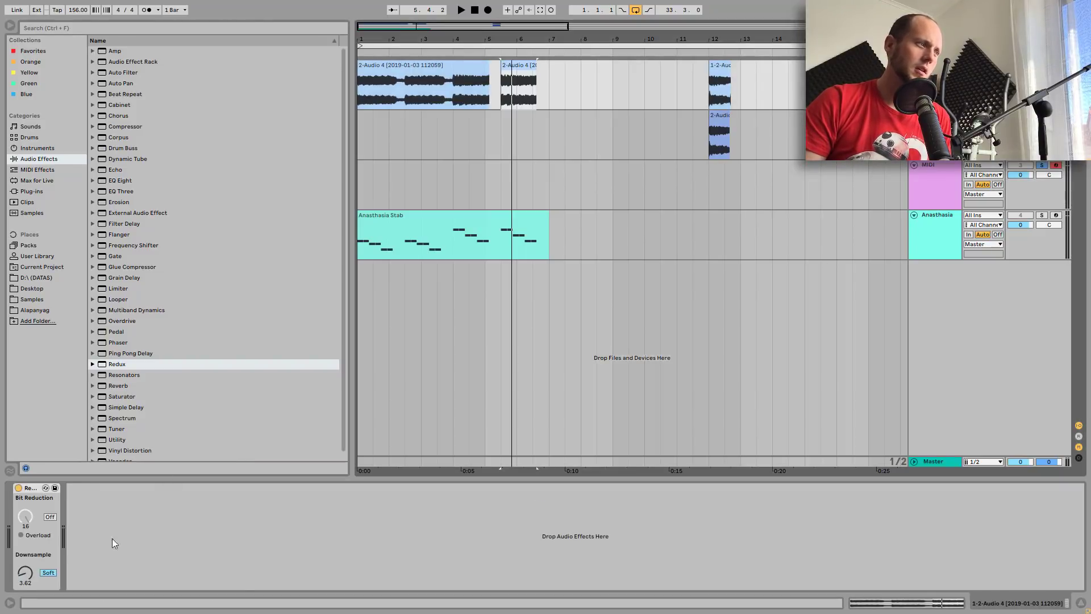
key(Down)
key(Down)
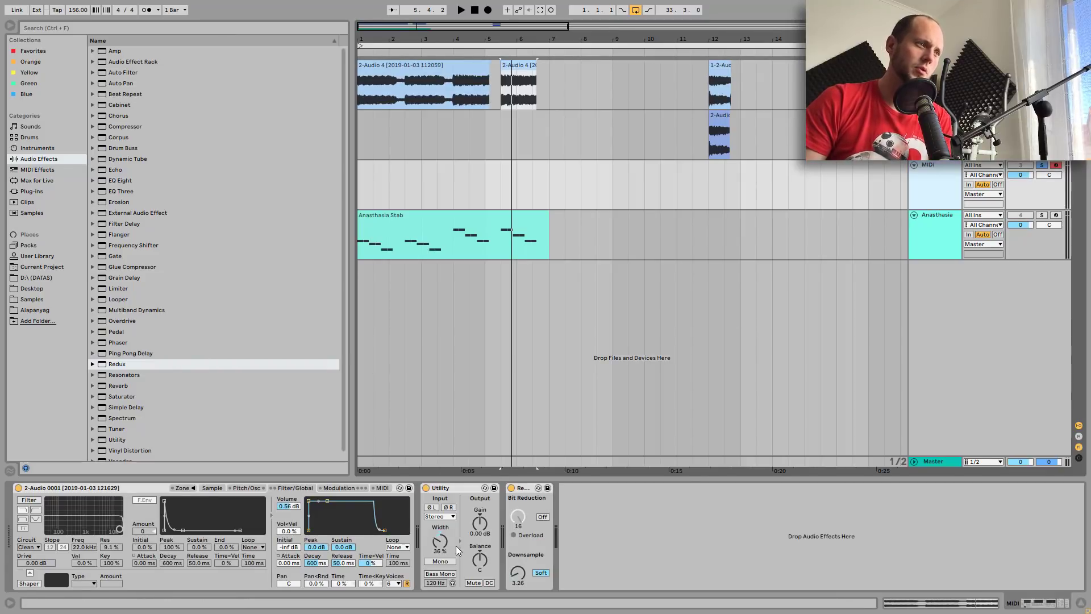
drag(524, 578, 524, 575)
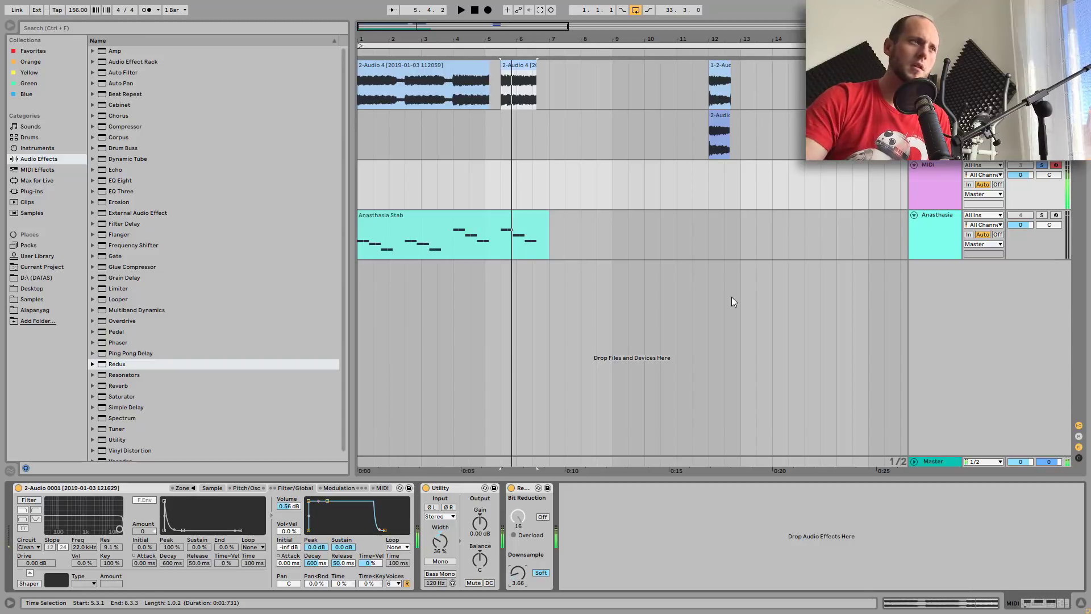
- Add EQ Eight after Redux, boosting band 4 by 6.07 dB at 10.4 kHz and band 1 by 3.60 dB at 153 Hz
drag(113, 179, 662, 540)
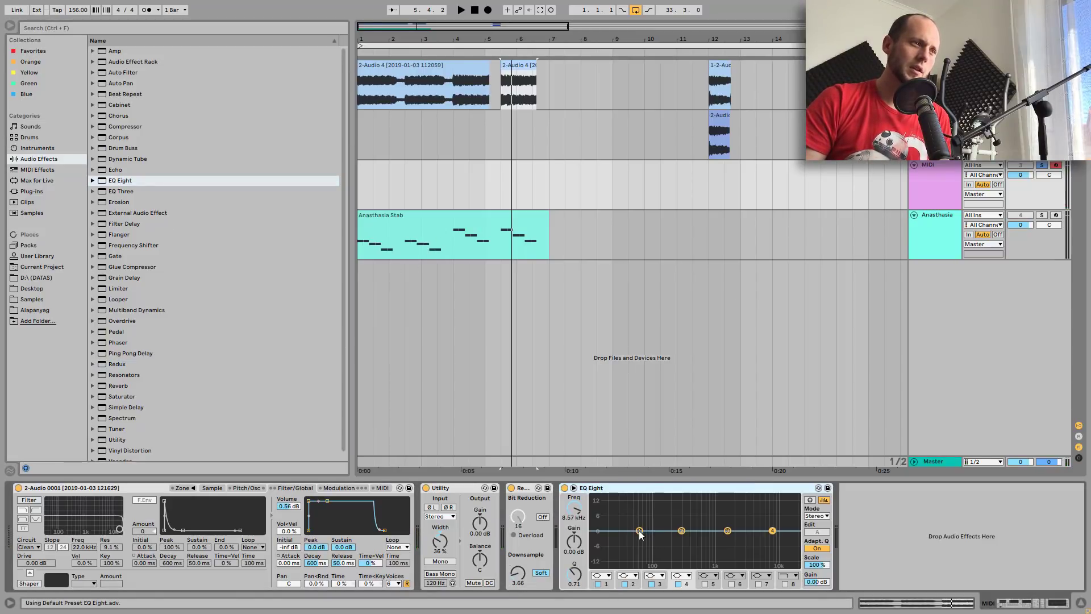
drag(772, 531, 777, 517)
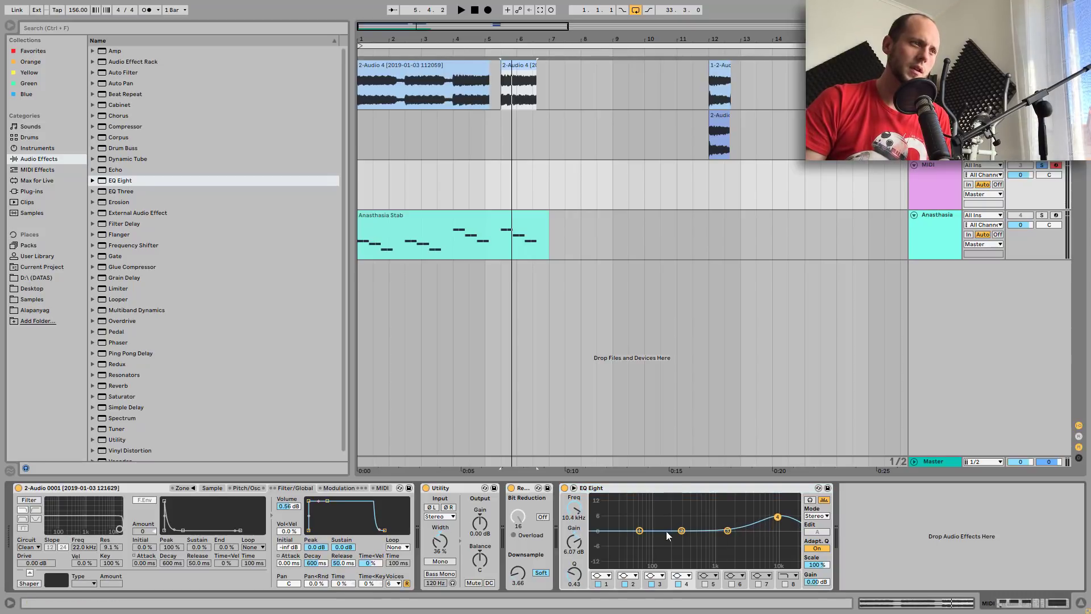
drag(639, 531, 665, 522)
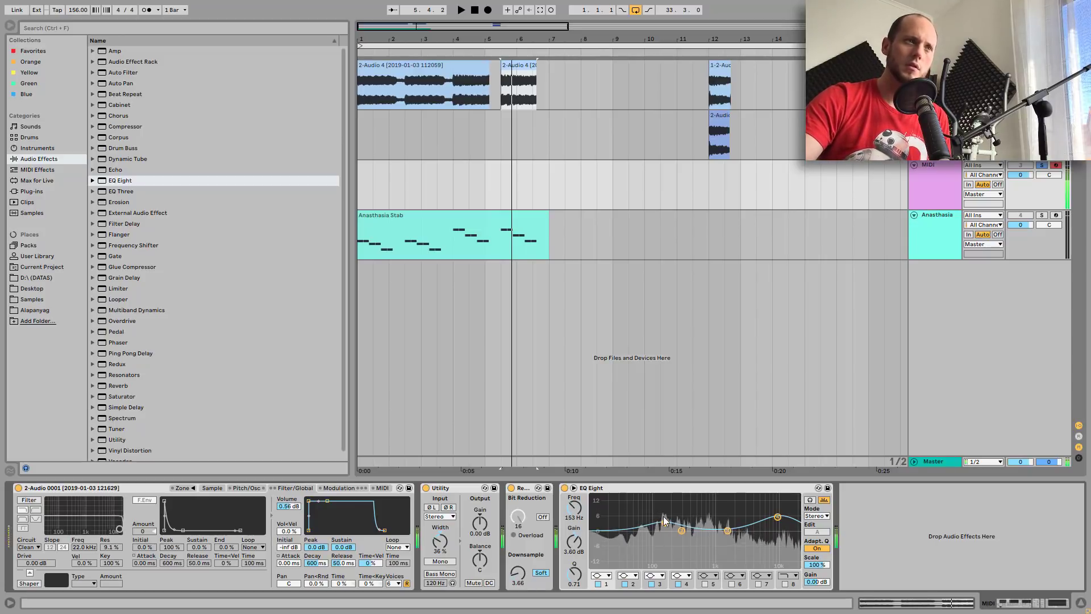
- Add the OTT preset of Multiband Dynamics after EQ Eight, with output at 7.60 dB and time at 1000%
scroll(159, 290, down, 1)
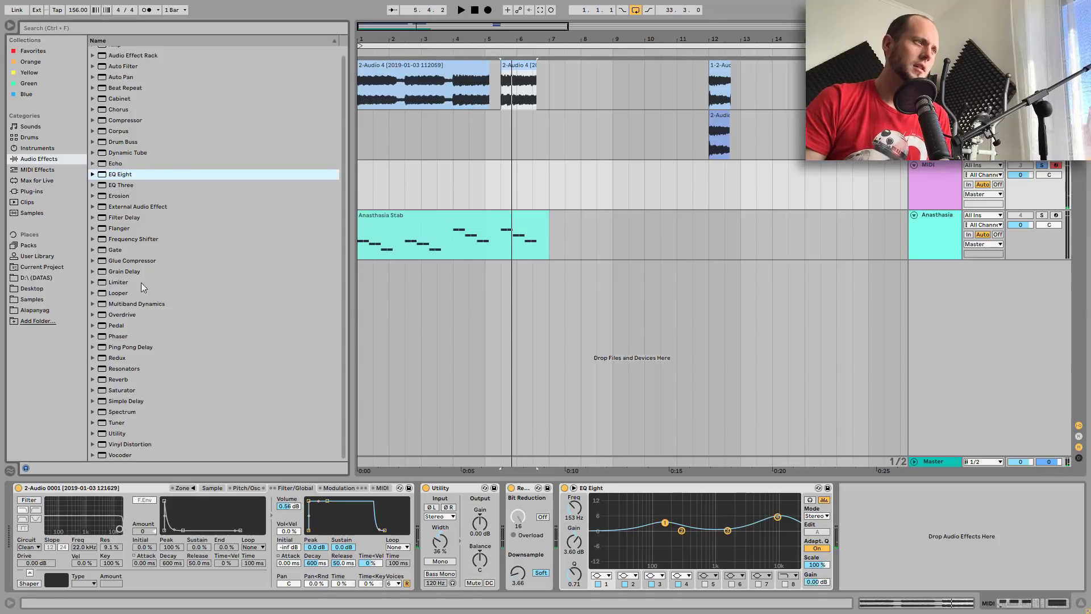
click(99, 305)
scroll(127, 318, down, 3)
click(127, 344)
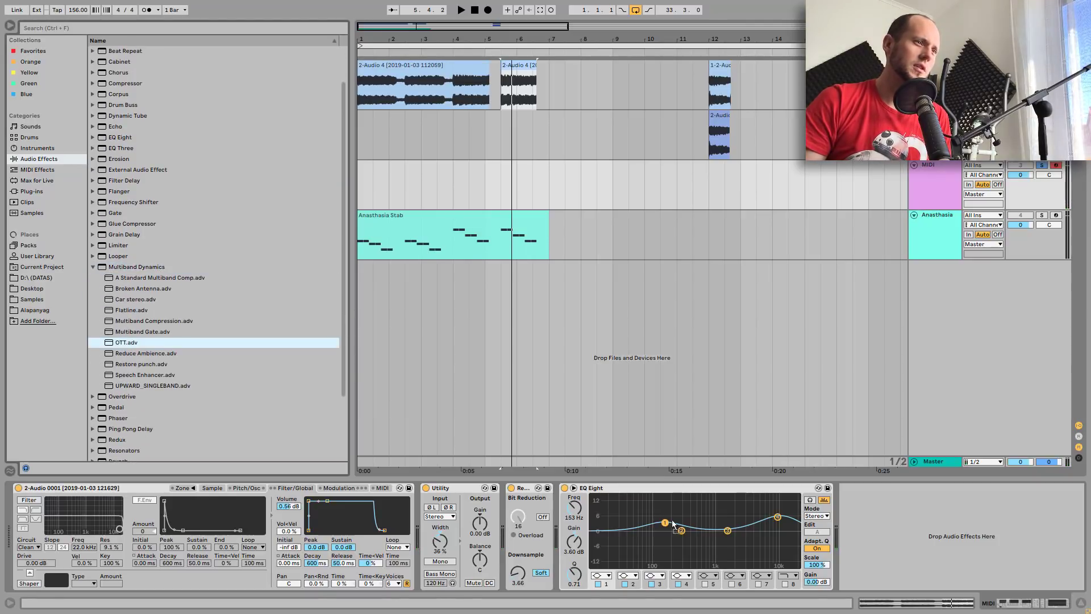
drag(879, 534, 870, 521)
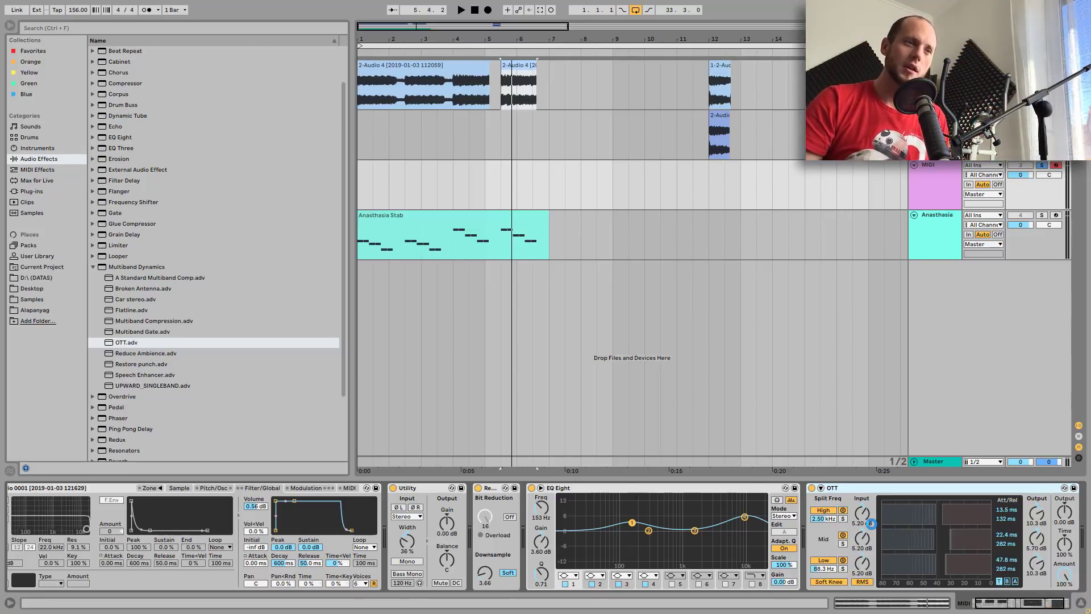
scroll(1036, 570, right, 2)
drag(1008, 548, 1009, 520)
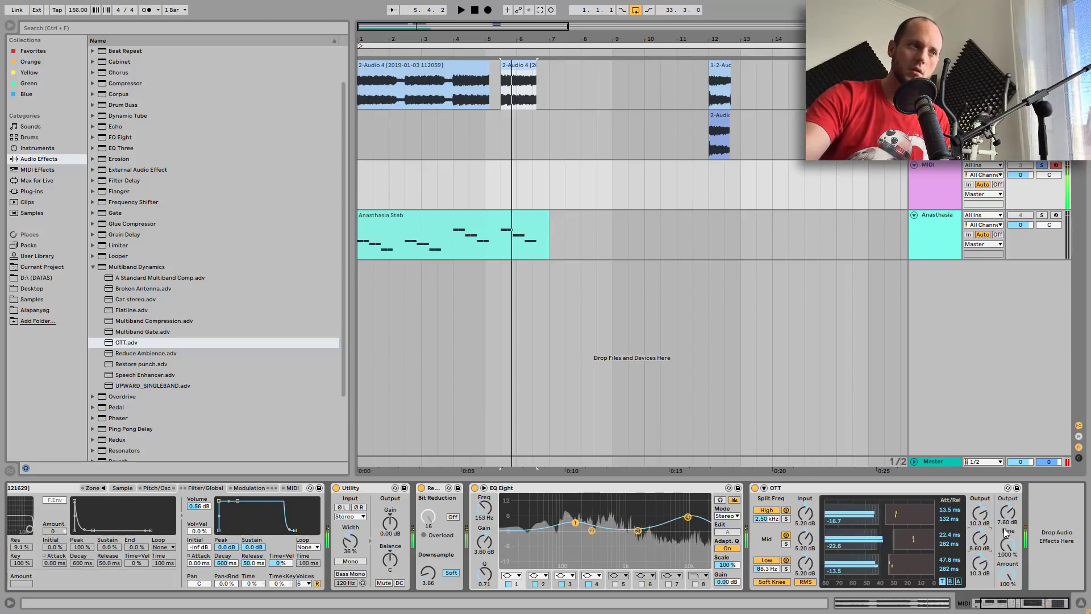
- Change EQ Eight's band 4 to a high-cut filter at 8.99 kHz with a Q of 1.02
drag(687, 516, 685, 516)
click(593, 576)
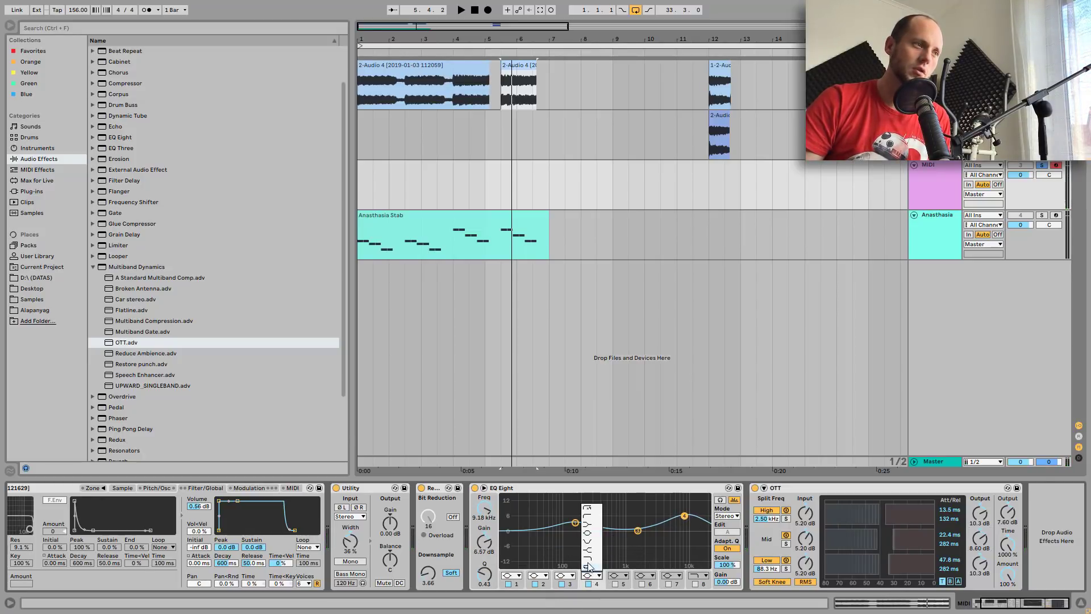
click(588, 563)
drag(686, 547, 684, 535)
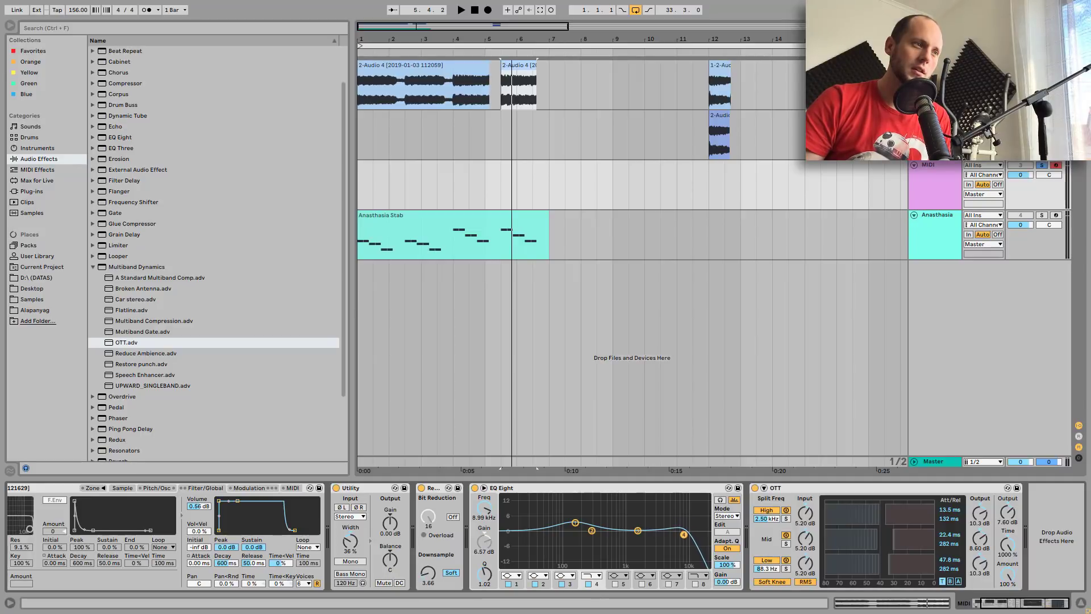
- Set EQ Eight's band 4 high-cut to 10 kHz and boost band 3 by 5.58 dB at 7.11 kHz with a Q of 0.60
key(space)
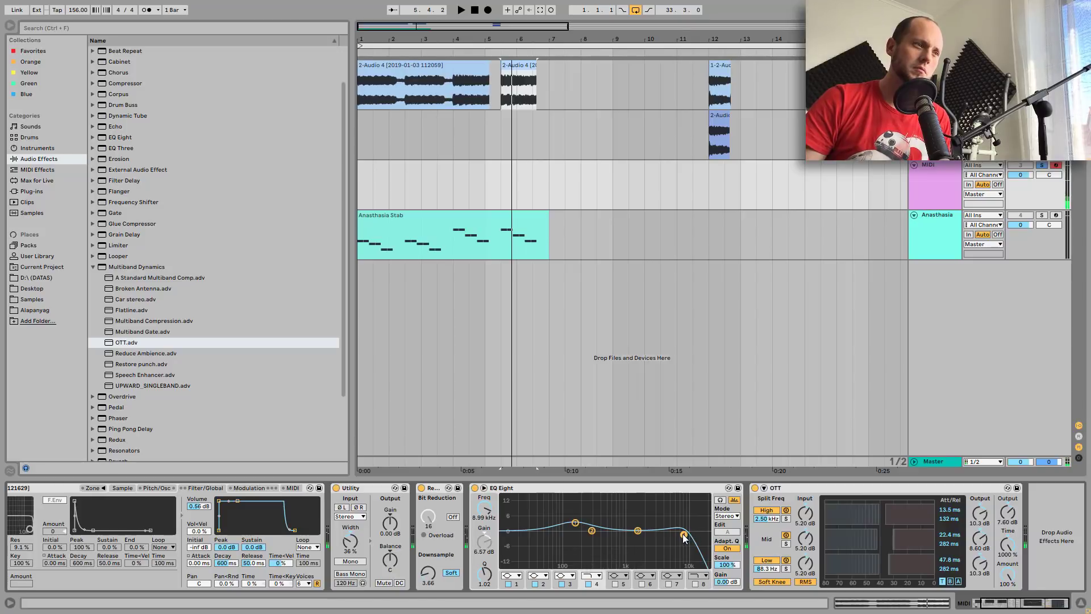
drag(684, 535, 703, 537)
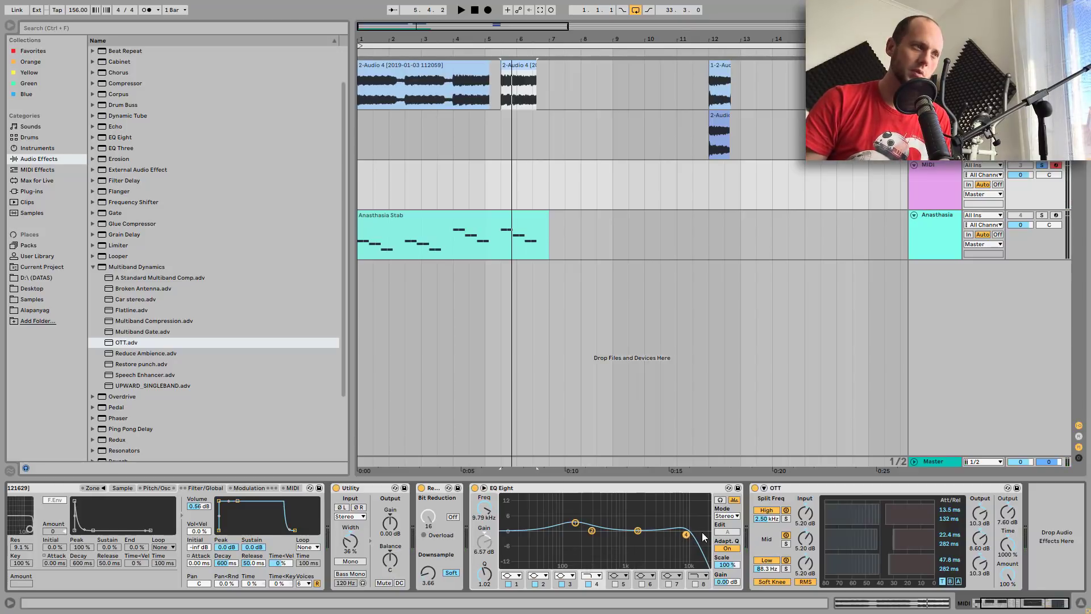
click(483, 517)
text(10000)
key(Return)
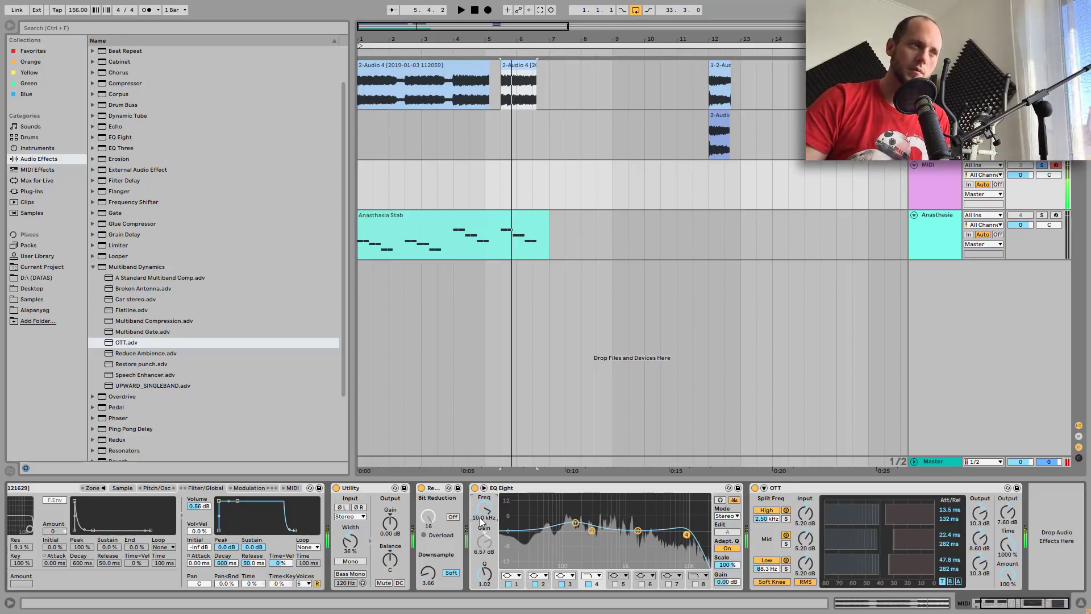
drag(638, 530, 662, 526)
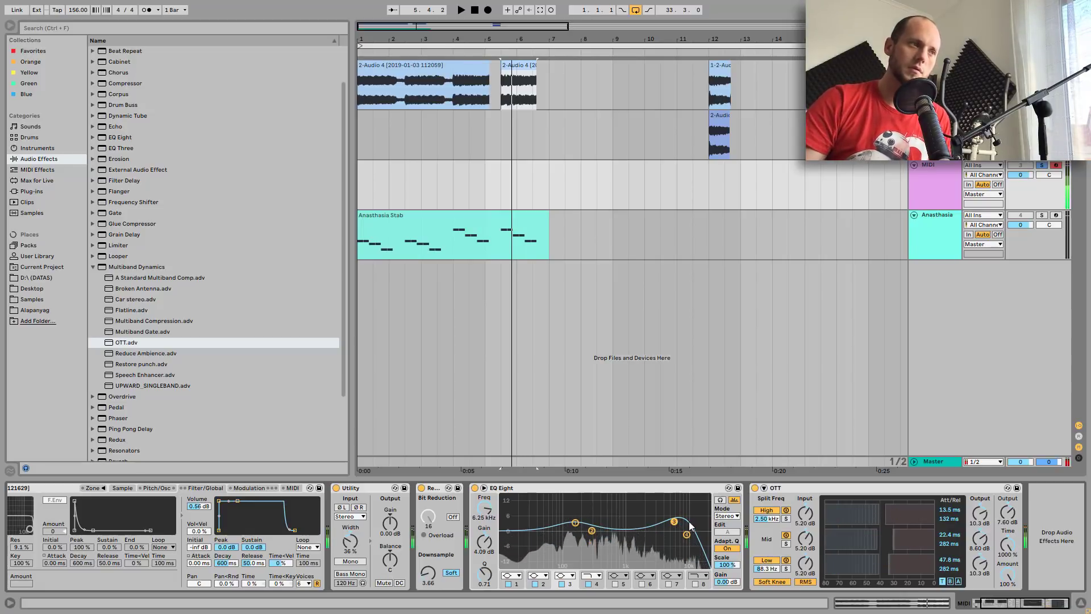
drag(687, 526, 690, 520)
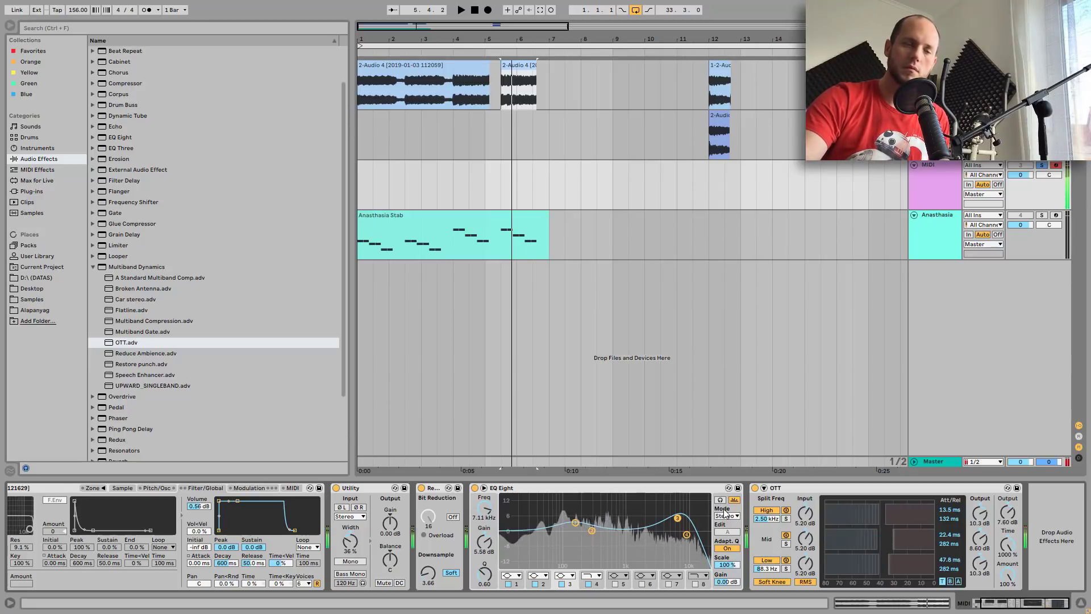
- Insert the default Reverb between EQ Eight and OTT and set its decay time to 1.76 s
scroll(245, 278, down, 5)
scroll(246, 277, down, 3)
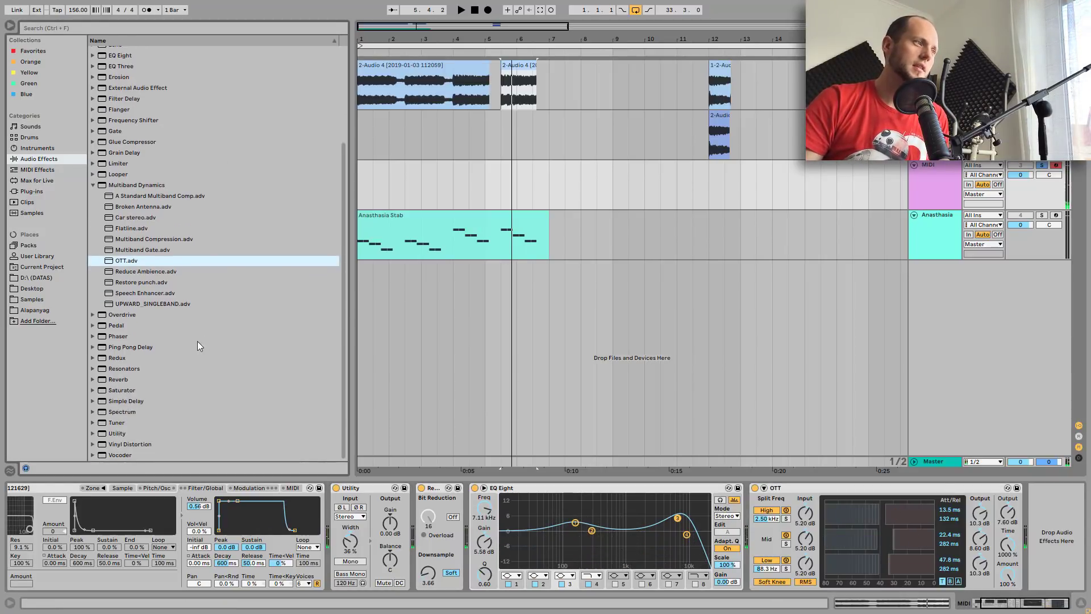
click(136, 377)
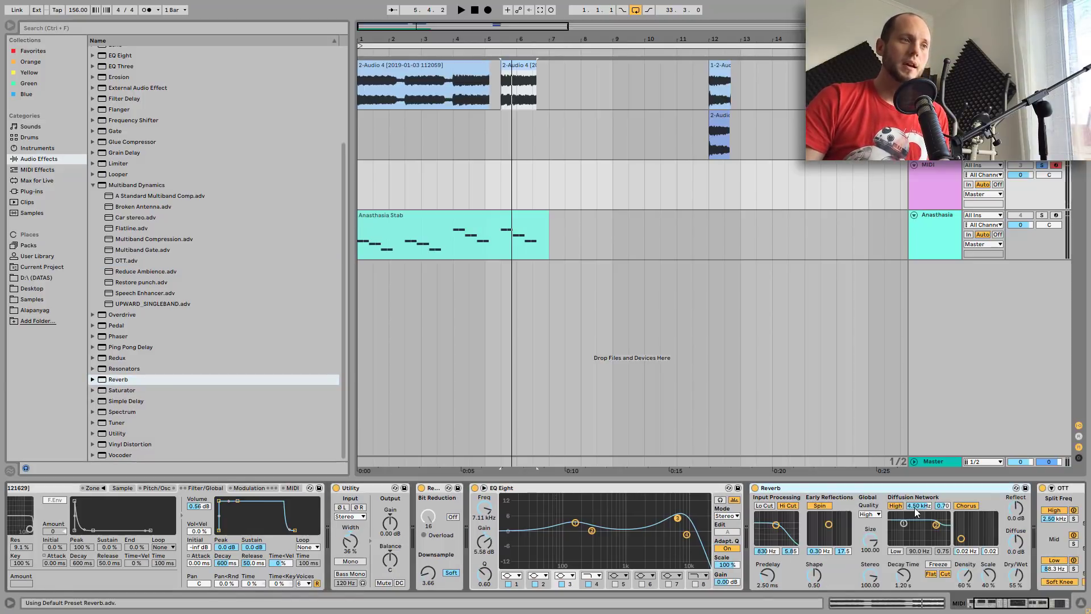
click(1010, 604)
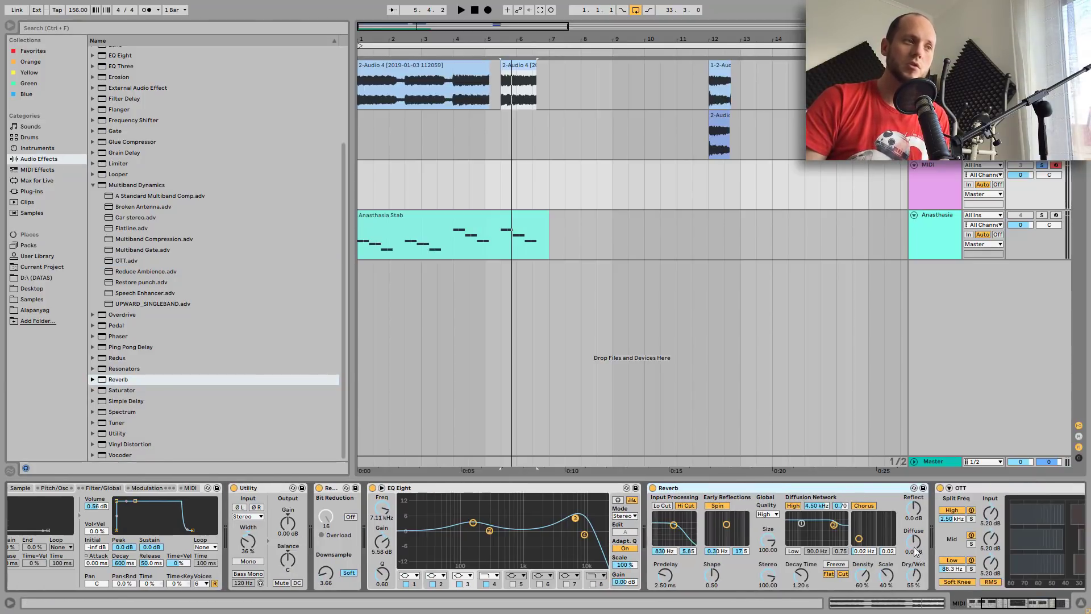
drag(801, 576, 801, 573)
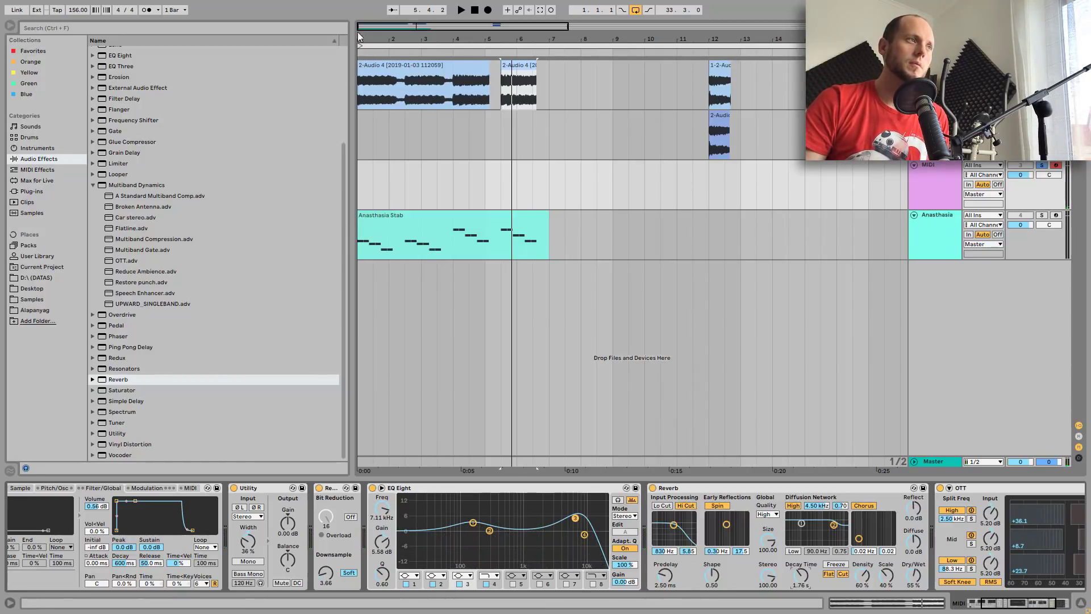
- Add a Saturator after OTT with Soft Clip on and the drive at 1.14 dB
drag(123, 389, 1011, 508)
click(986, 519)
drag(889, 514, 889, 510)
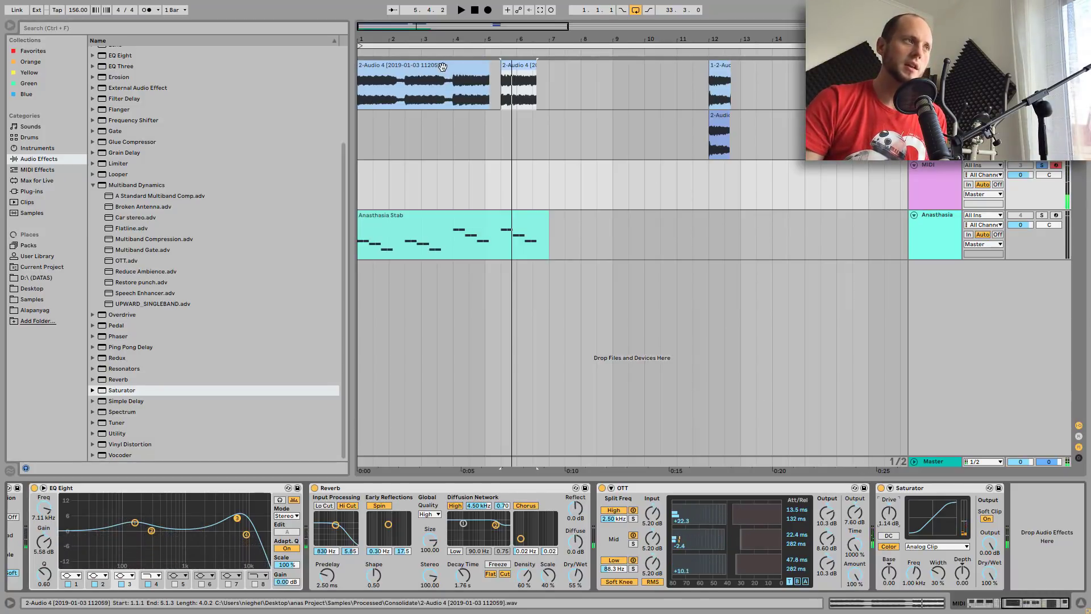
- Unsolo the MIDI track and audition the Anasthasia track in solo for comparison, ending with its solo released
click(689, 88)
click(1042, 164)
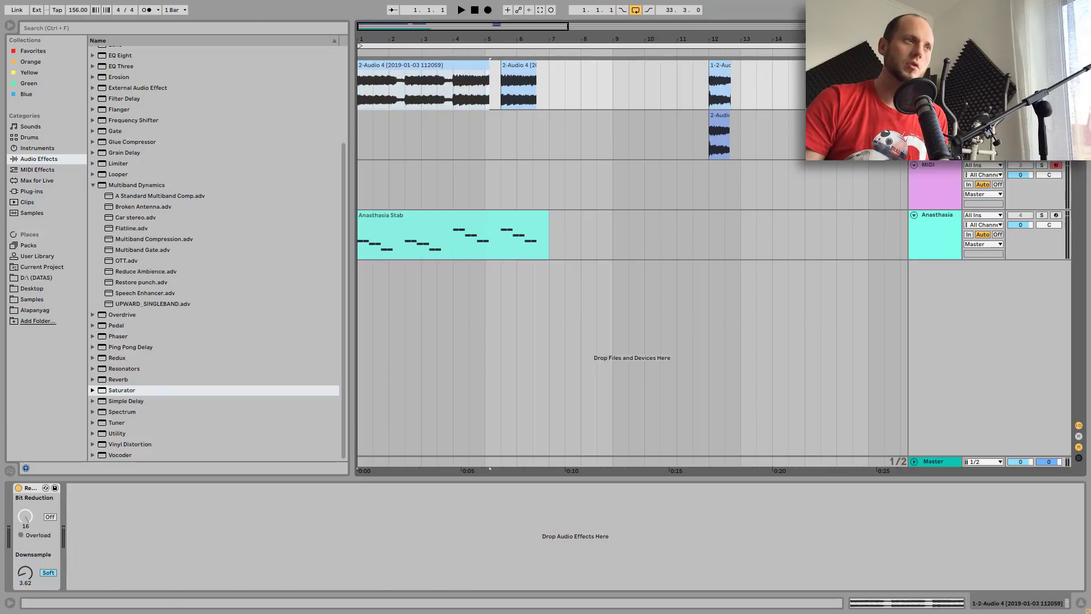
key(space)
click(1007, 213)
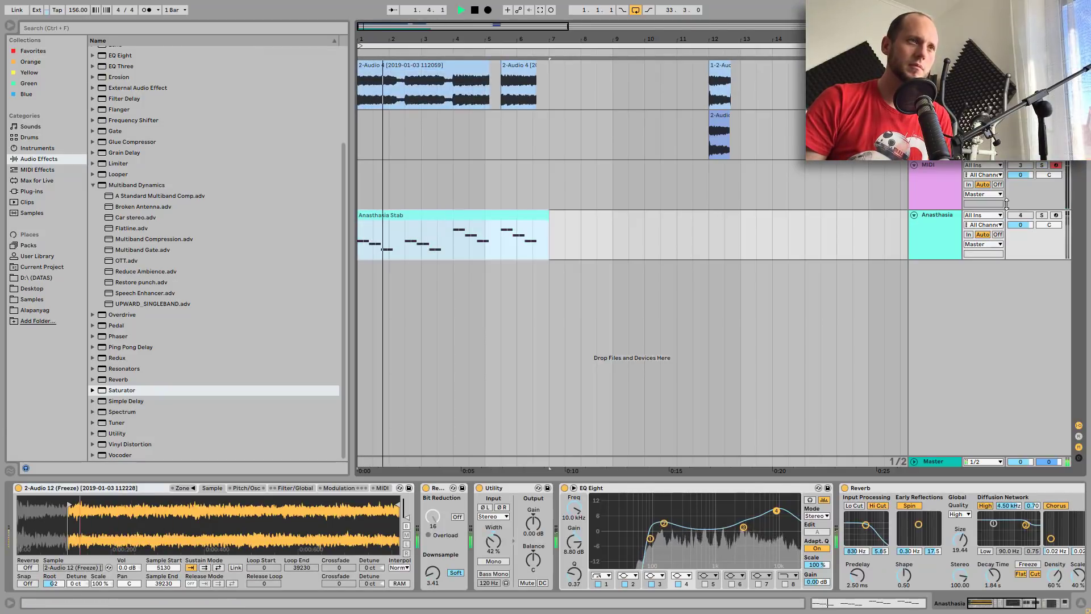
click(1041, 215)
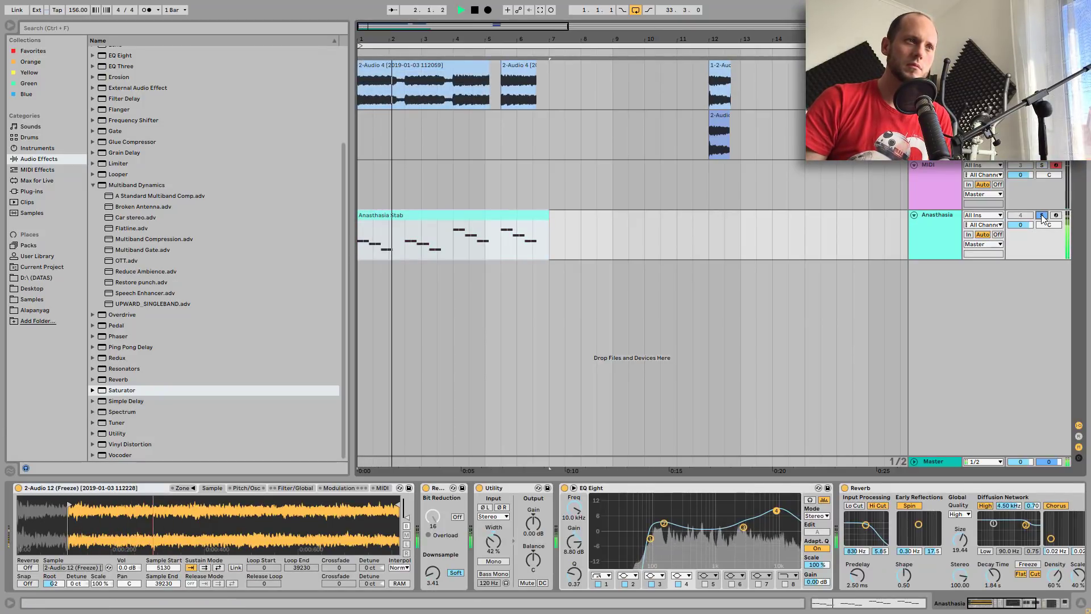
key(space)
click(1042, 216)
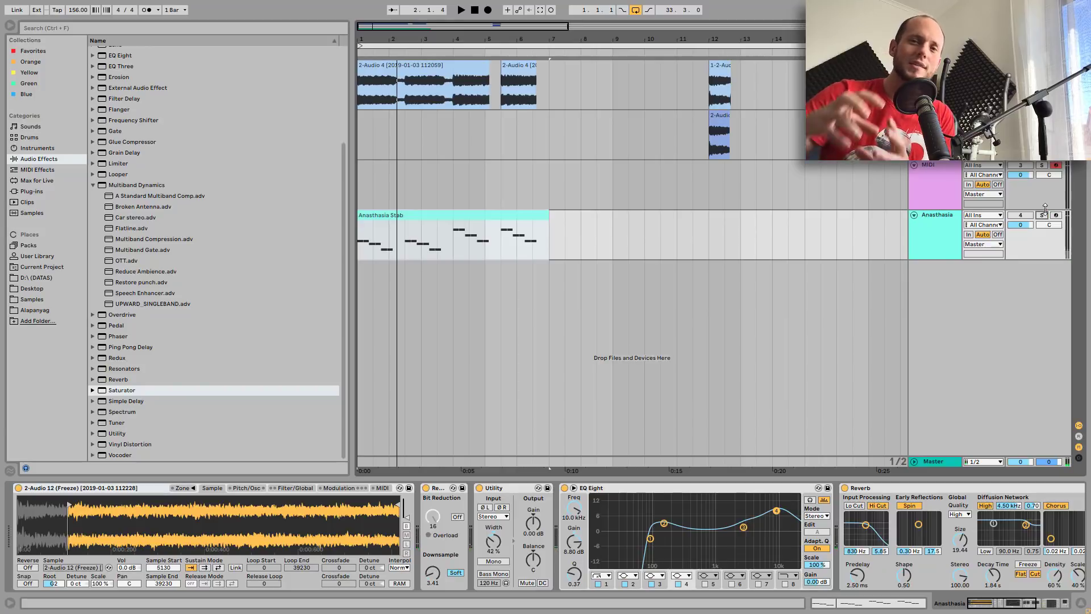